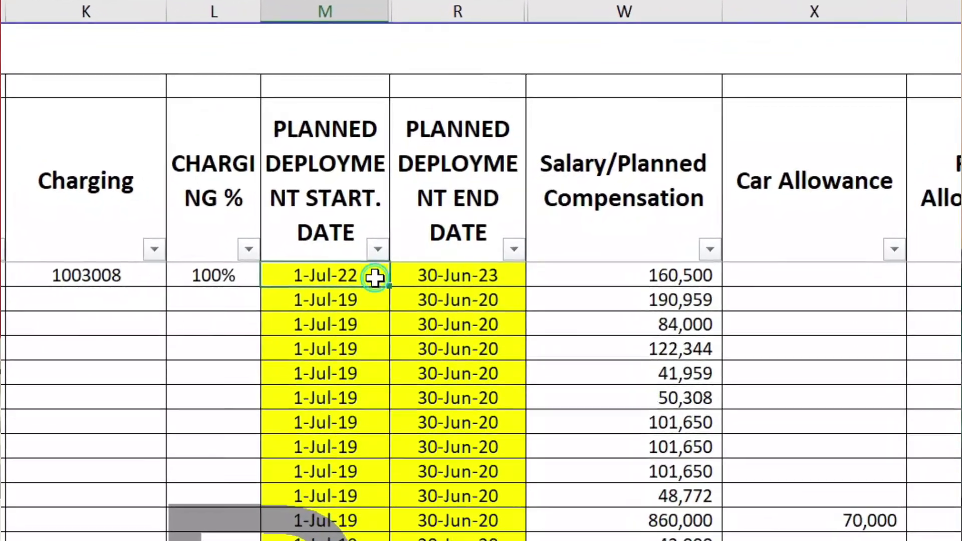
- Inspect the first employee's deployment dates and the monthly costs from Jul-22 onward
drag(377, 277, 411, 274)
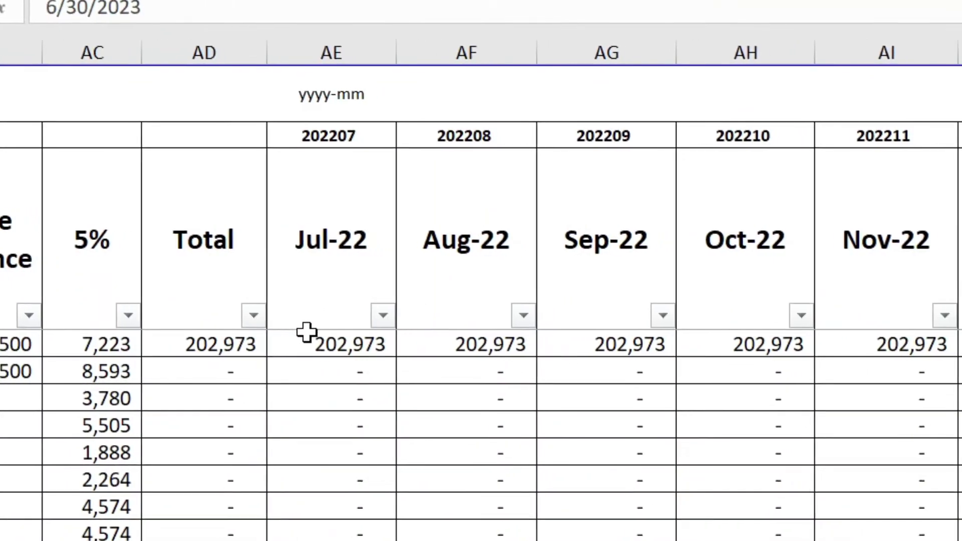
click(247, 333)
key(shift+Right)
key(shift+Right)
key(shift+Right)
key(shift+Right)
key(shift+Right)
key(shift+Right)
key(shift+Right)
key(shift+Right)
key(shift+Right)
key(shift+Right)
key(shift+Right)
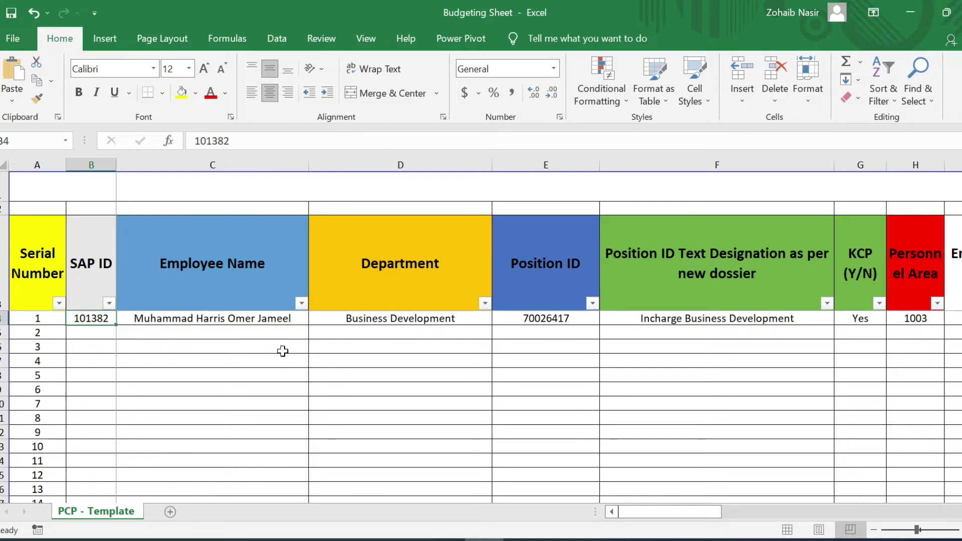
key(Right)
key(Right)
key(Right)
key(Right)
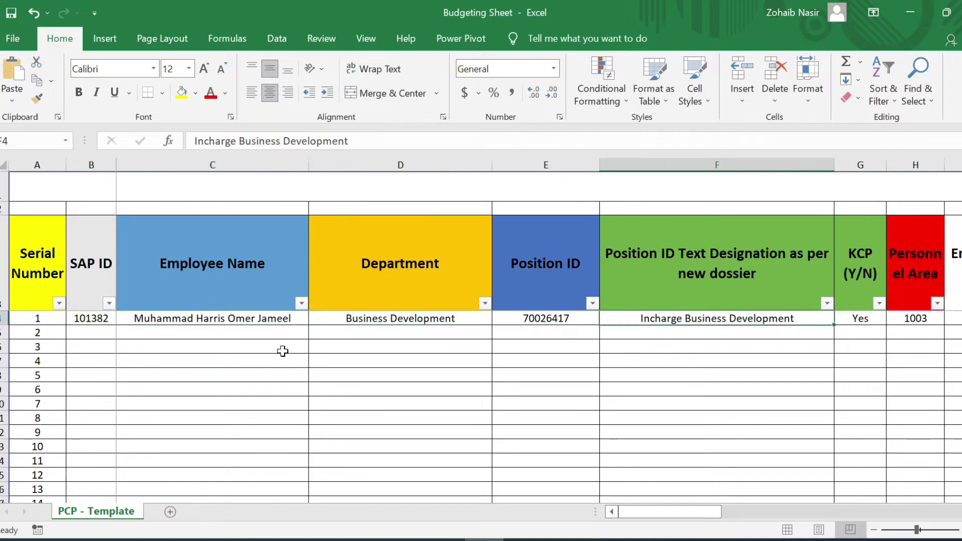
key(Right)
key(Right)
key(Right)
key(Right)
key(Right)
key(Right)
key(Right)
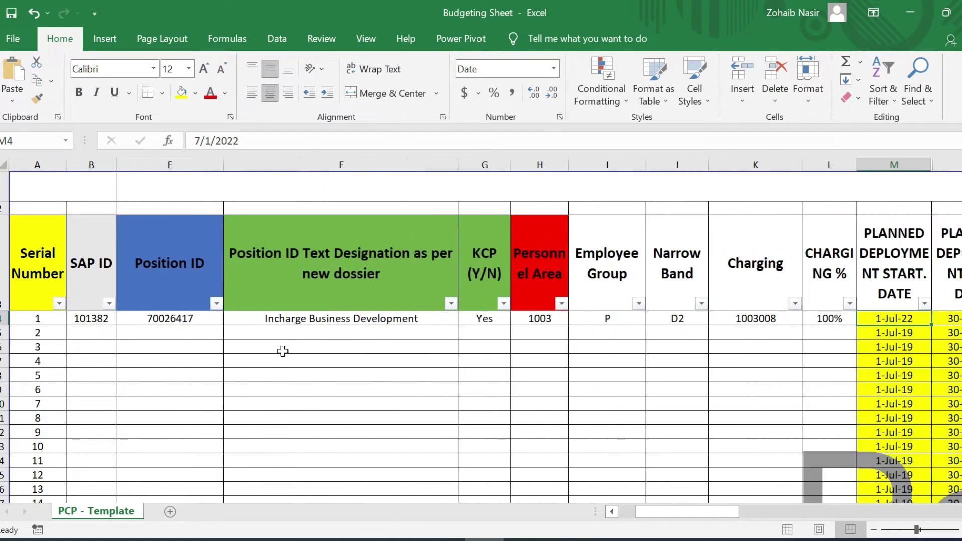
key(Right)
key(Right)
key(Right)
key(Right)
key(Right)
key(Right)
key(Left)
key(Left)
key(Left)
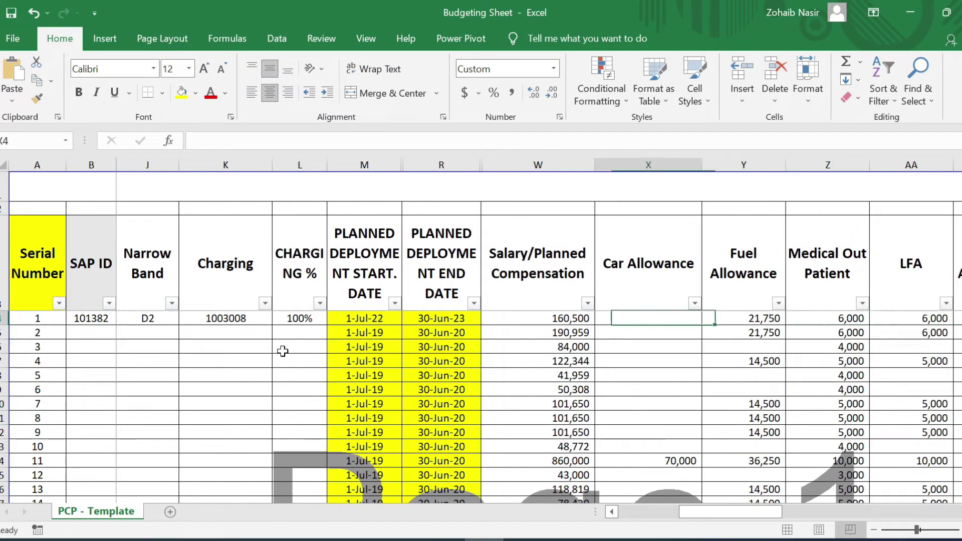
key(Left)
key(Left)
key(Left)
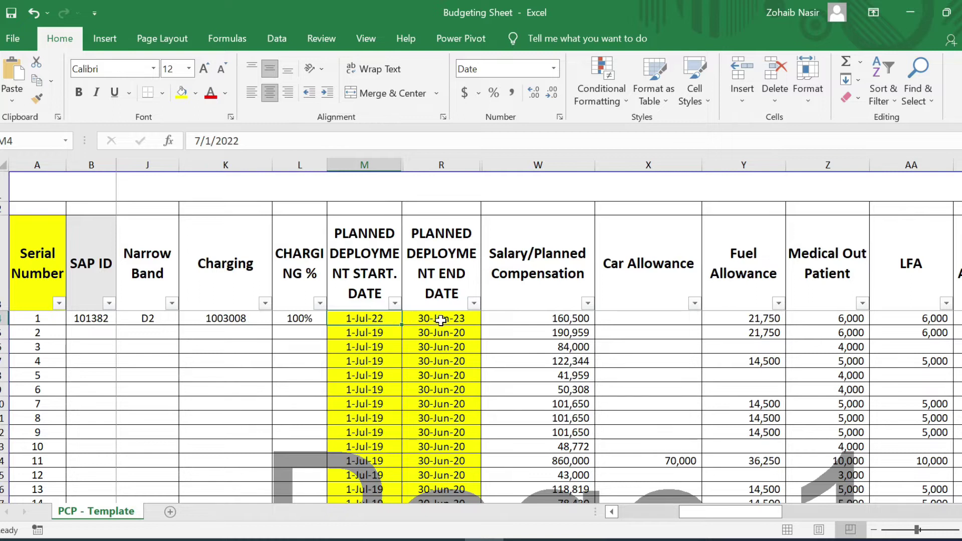
- Compare the 1-Jul-22 start and 30-Jun-23 end dates against twelve months of costs
drag(393, 317, 415, 315)
click(383, 319)
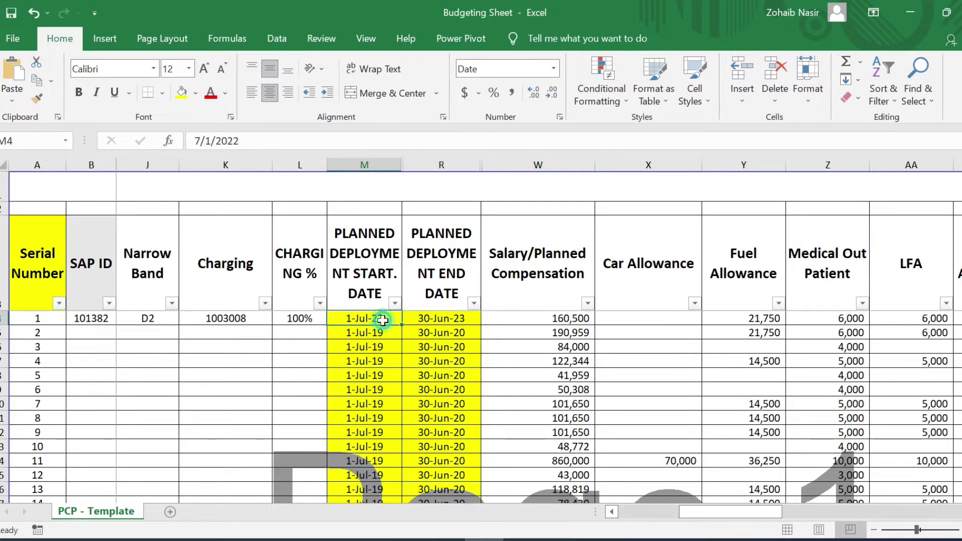
click(428, 318)
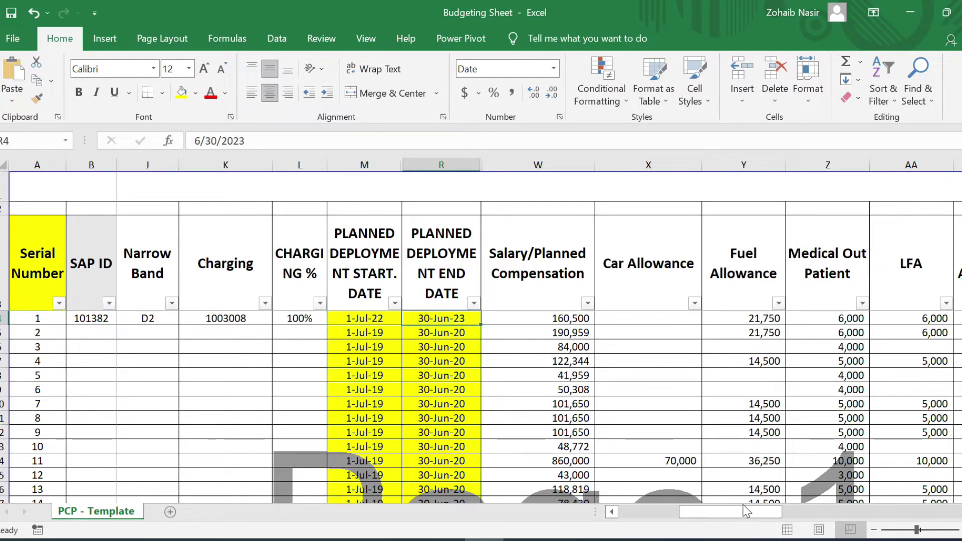
drag(739, 519, 738, 512)
click(389, 330)
click(420, 316)
drag(737, 511, 871, 506)
click(333, 314)
key(shift+Right)
key(shift+Right)
key(shift+Right)
key(shift+Right)
key(shift+Right)
key(shift+Right)
key(shift+Right)
key(shift+Right)
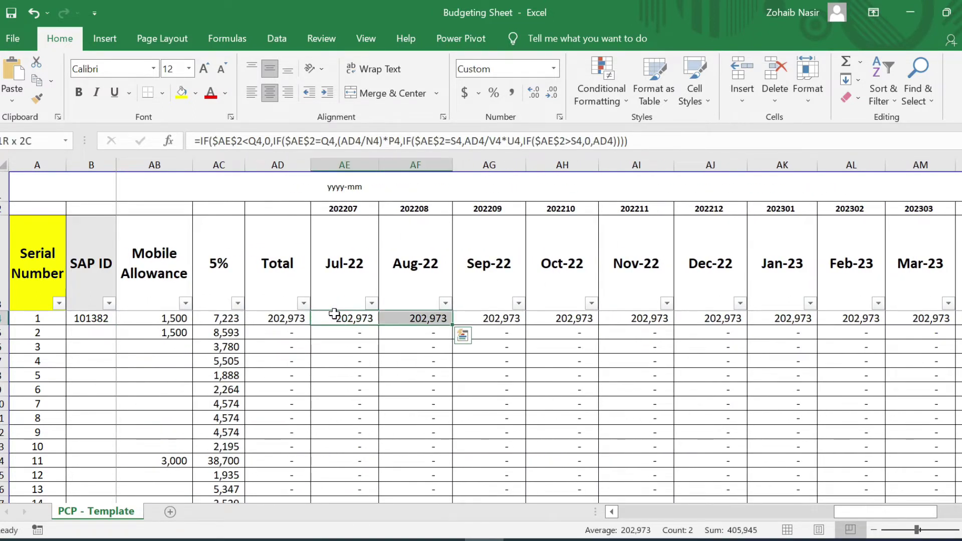
key(shift+Right)
key(shift+Right)
key(shift+Right)
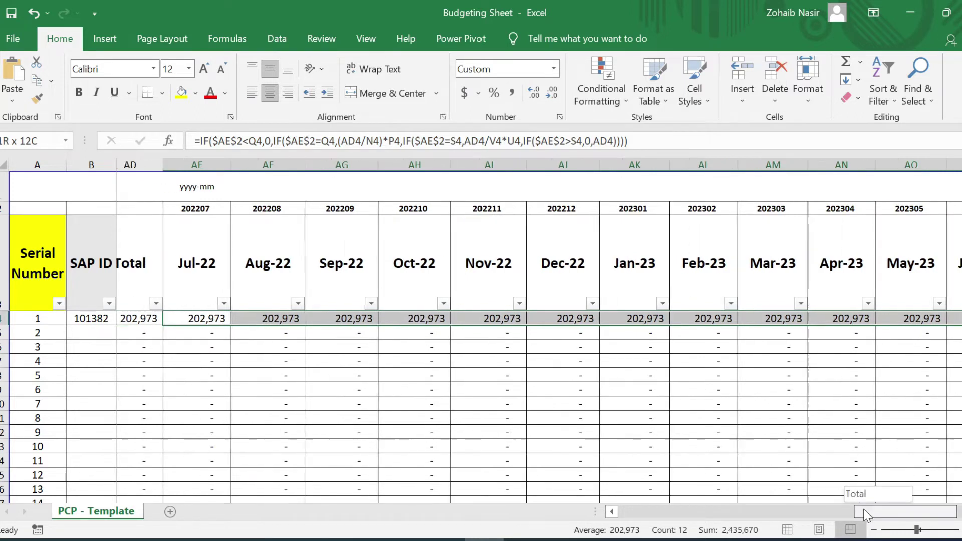
drag(876, 512, 680, 514)
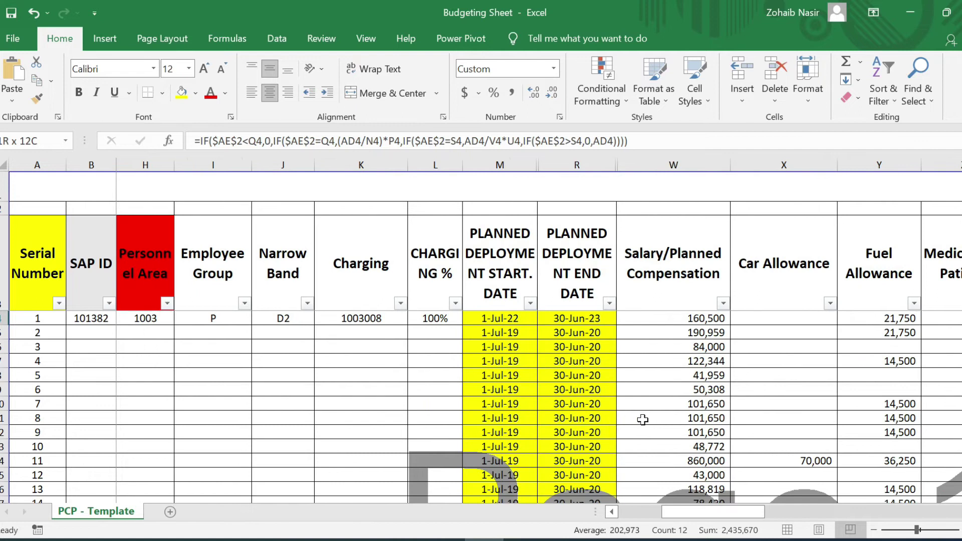
- Change the first employee's end date in R4 from 6/30/2023 to 3/30/2023
click(599, 319)
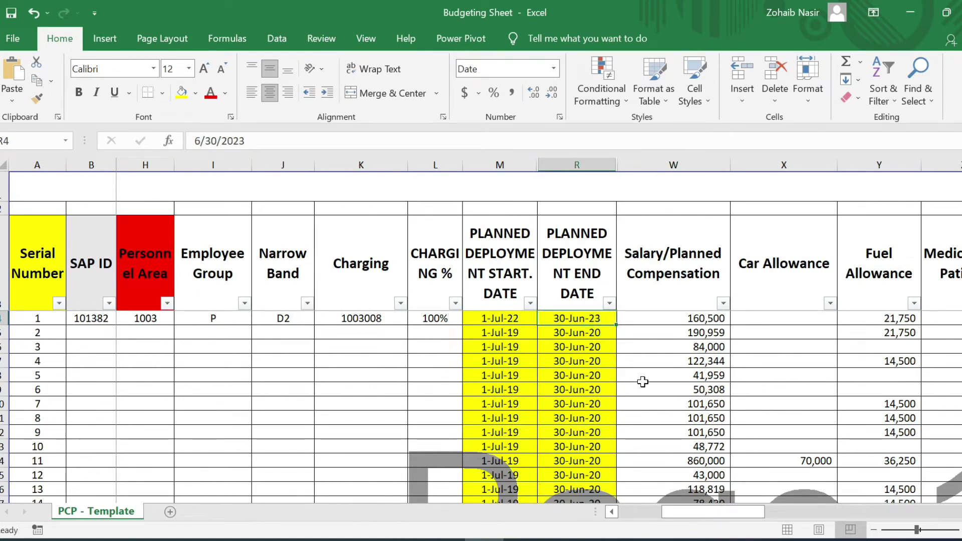
key(F2)
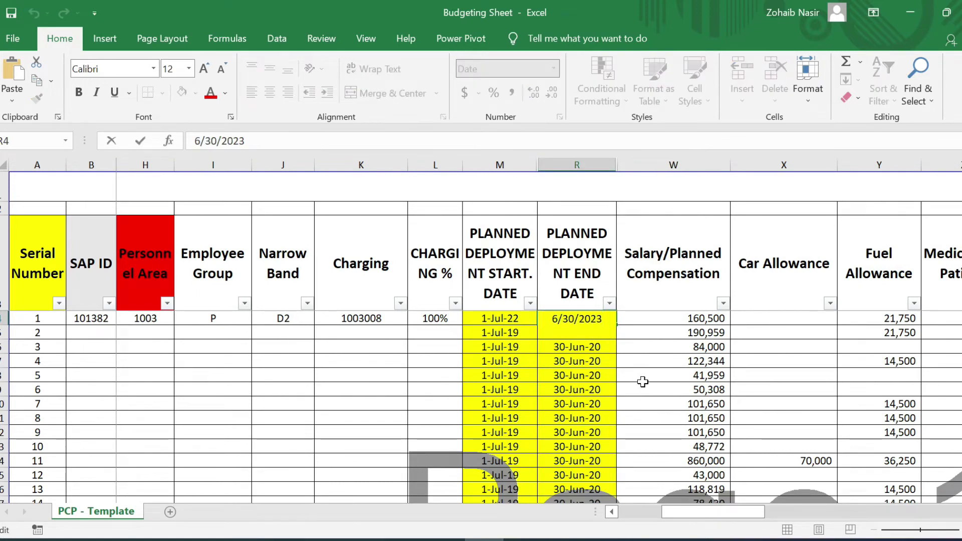
click(552, 319)
key(Delete)
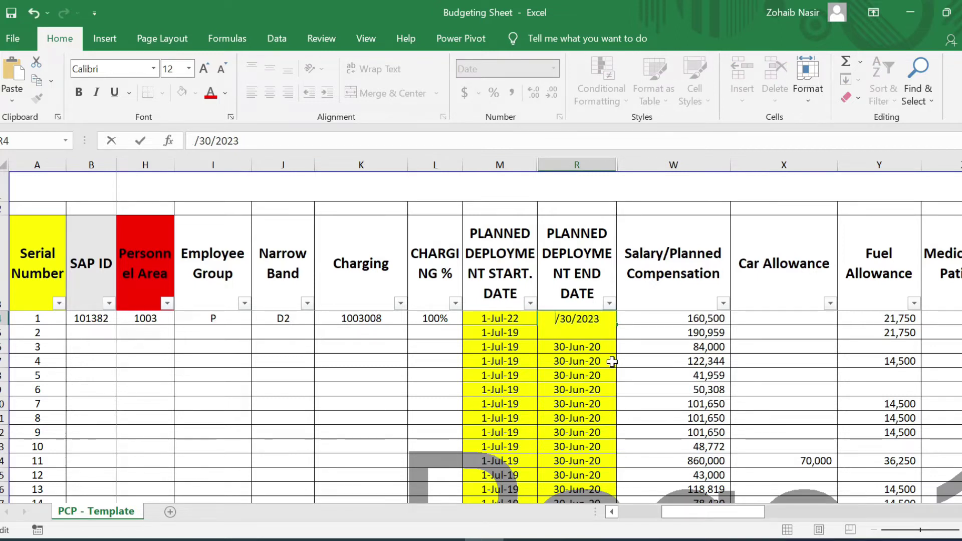
text(3)
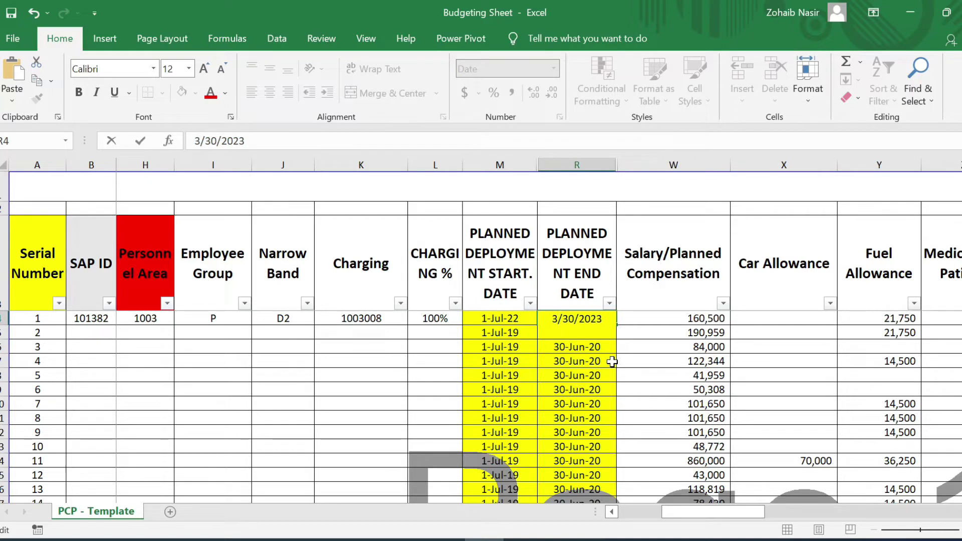
key(Return)
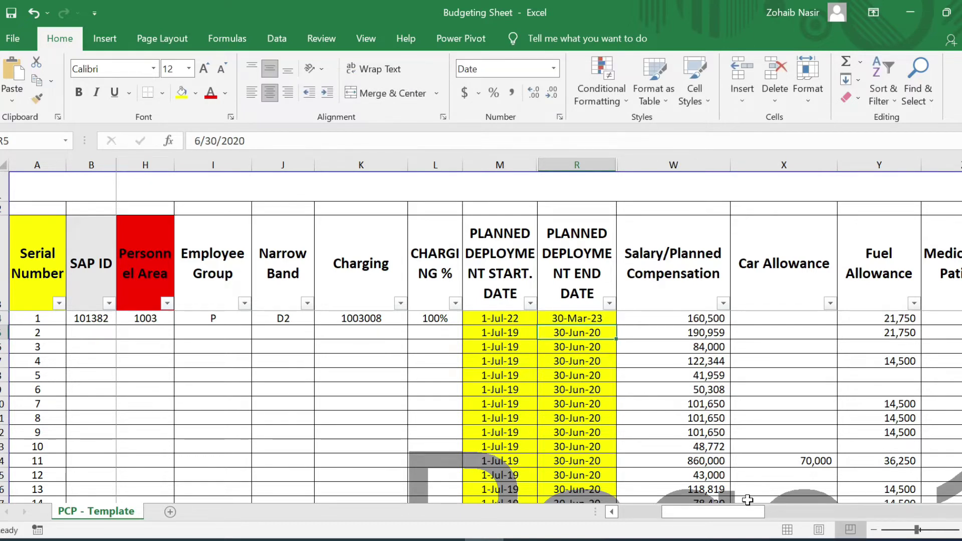
- Check the recalculated Jul-22 to Feb-23 costs and hide allowance columns X through AC
drag(744, 512, 933, 521)
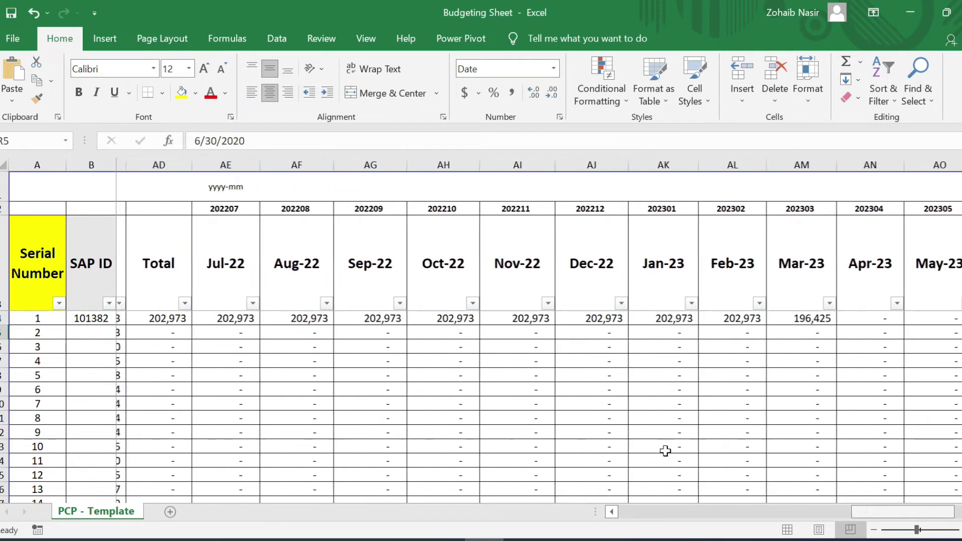
drag(210, 317, 772, 316)
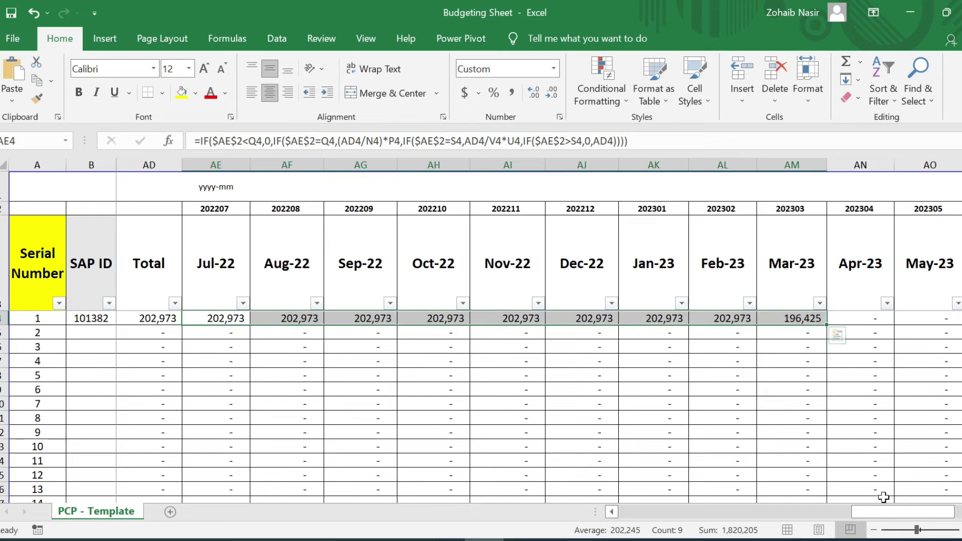
drag(880, 510, 837, 512)
drag(691, 164, 294, 172)
key(ctrl+0)
click(380, 379)
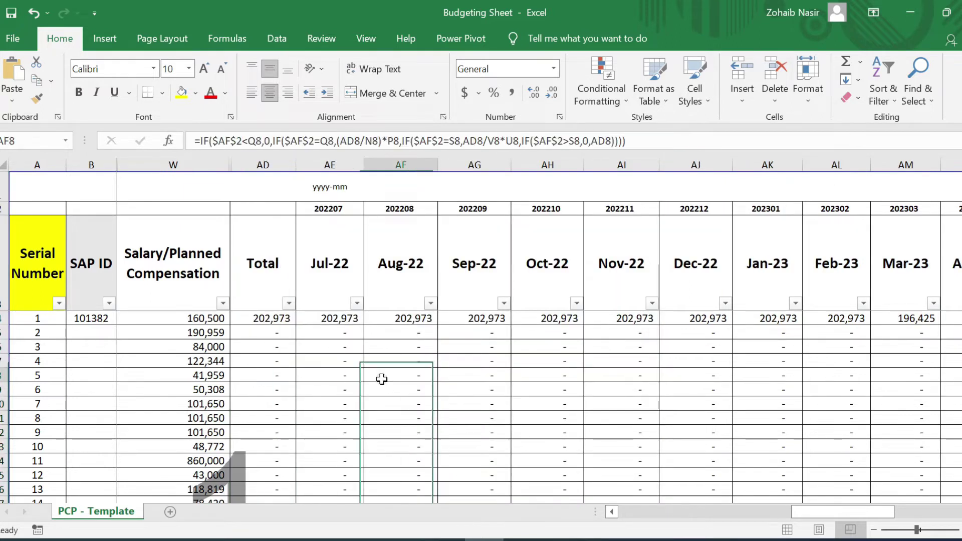
drag(807, 507, 745, 515)
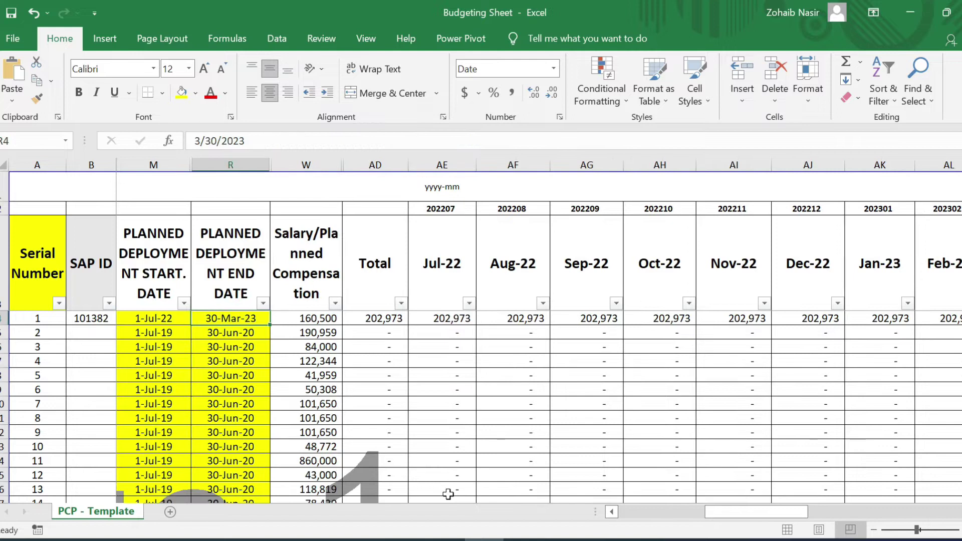
- Edit R4 from 3/30/2023 to 12/31/2022 so costs end at Dec-22
key(Left)
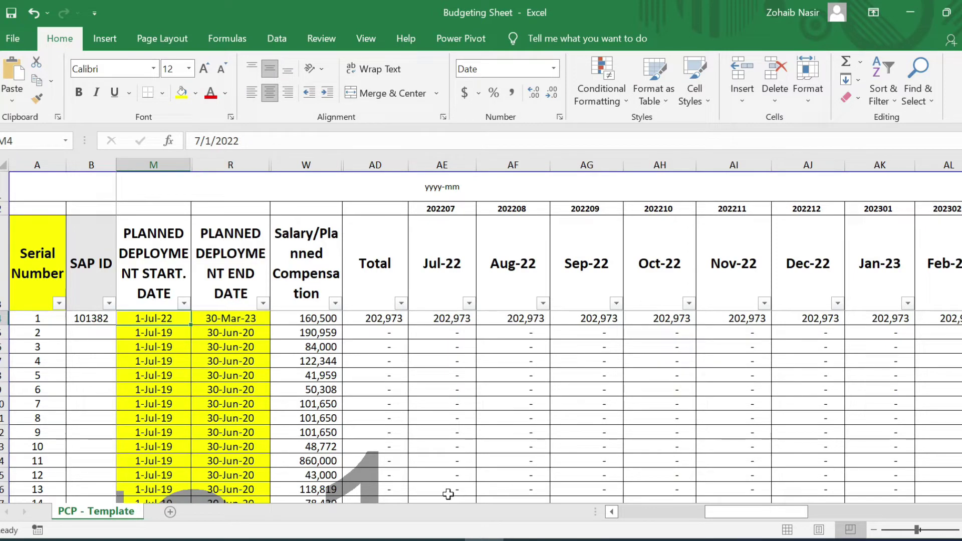
key(Right)
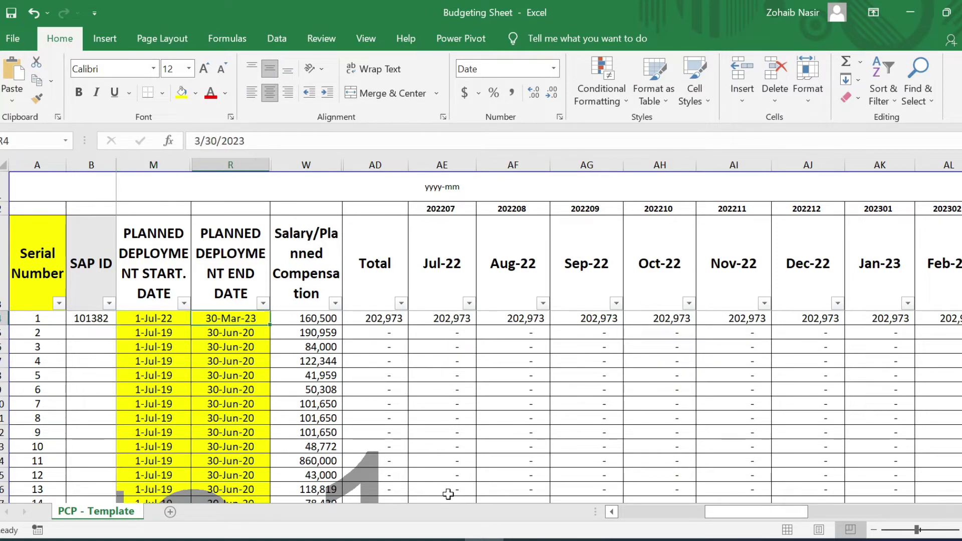
key(F2)
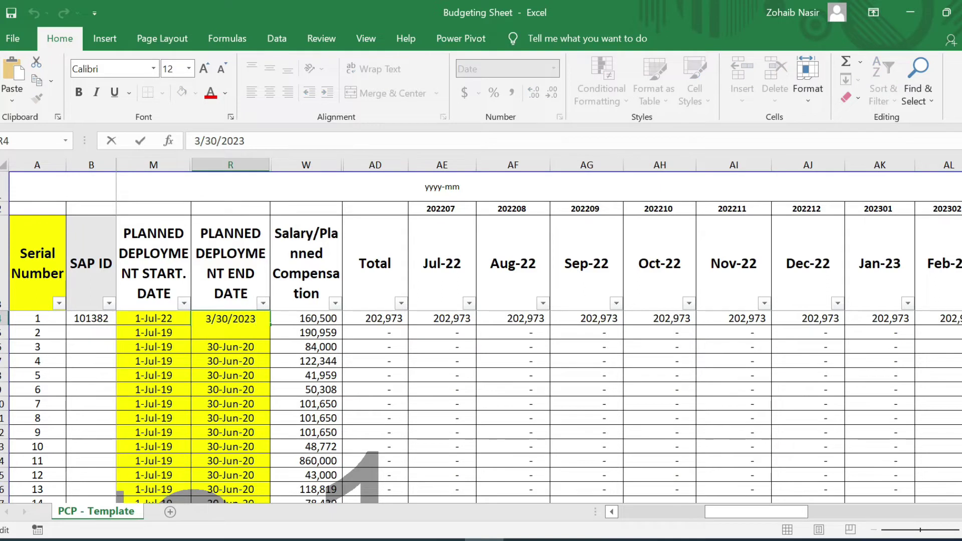
key(Home)
key(Delete)
text(12)
key(Right)
key(Right)
key(Right)
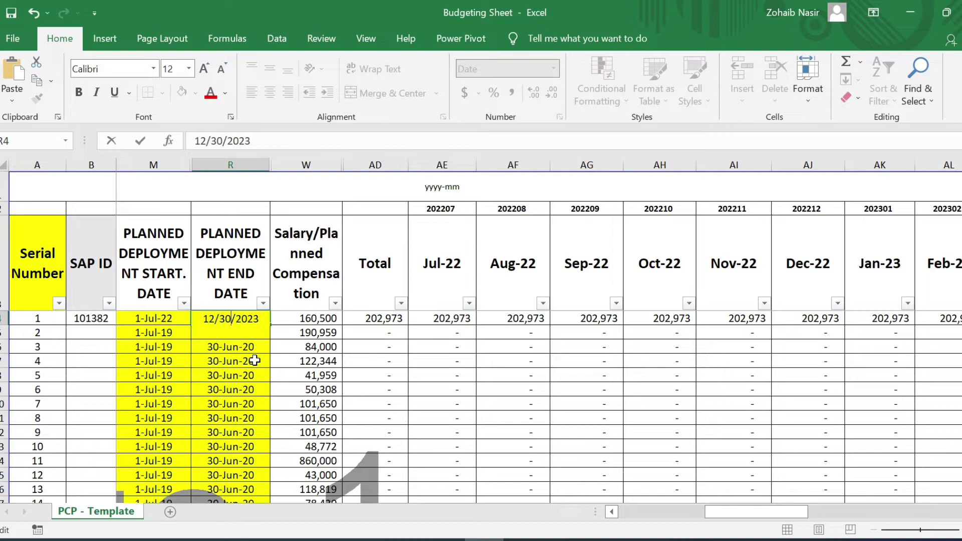
key(BackSpace)
text(1)
key(BackSpace)
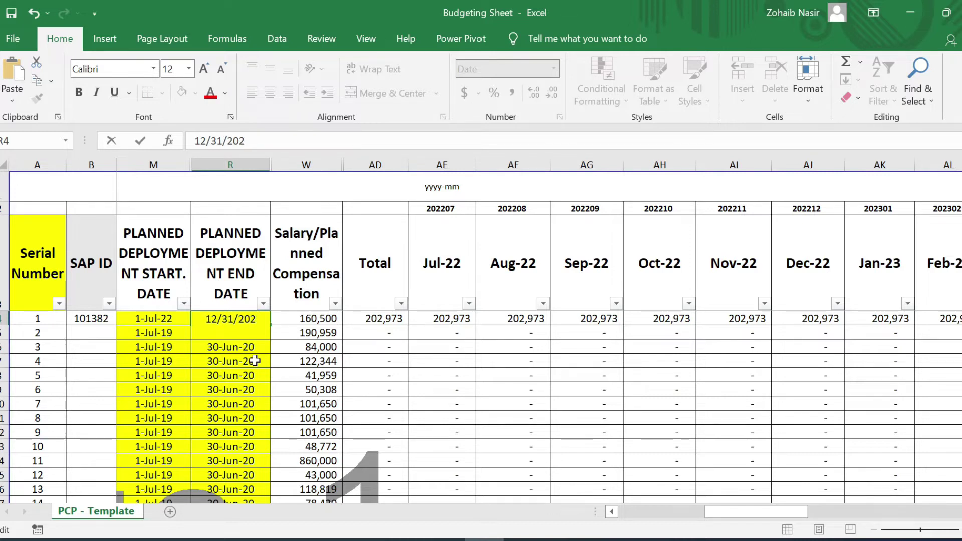
text(2)
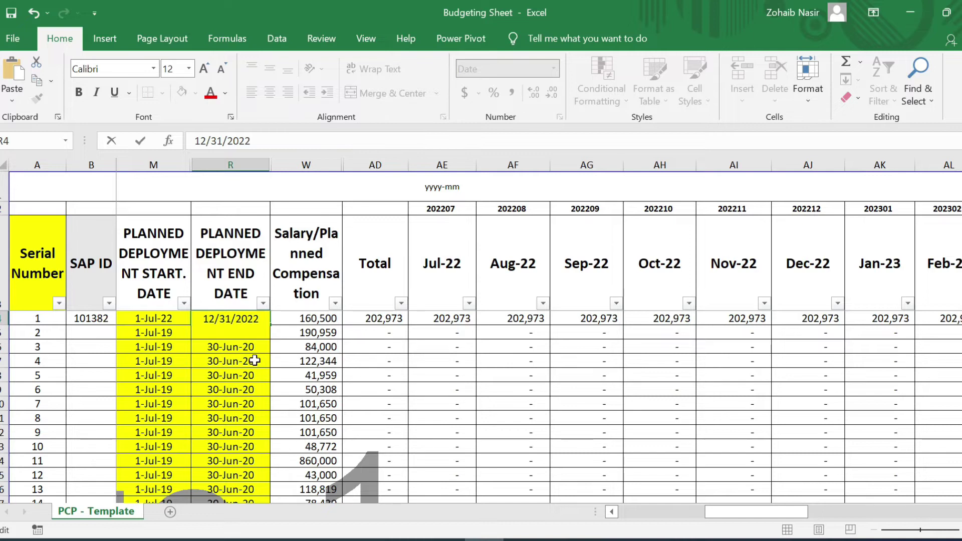
key(Return)
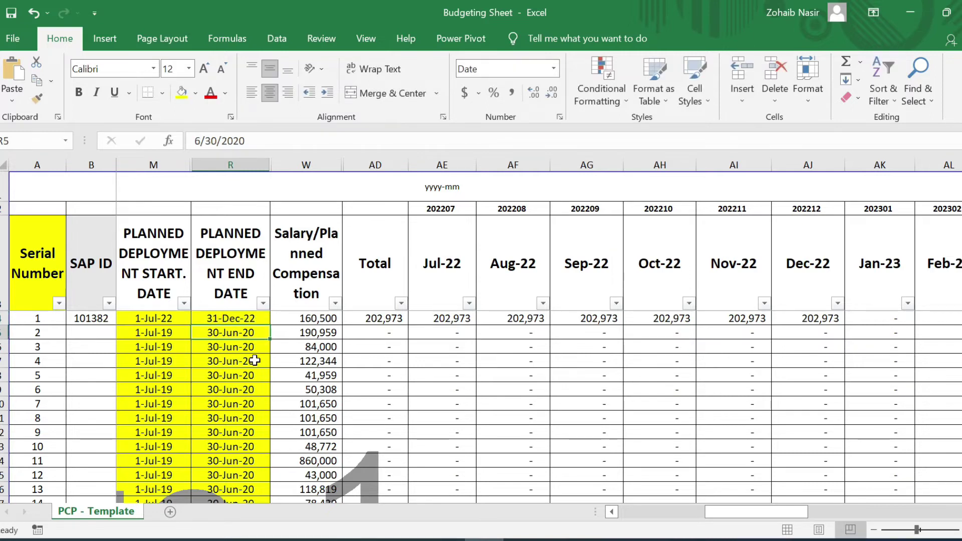
drag(759, 509, 626, 505)
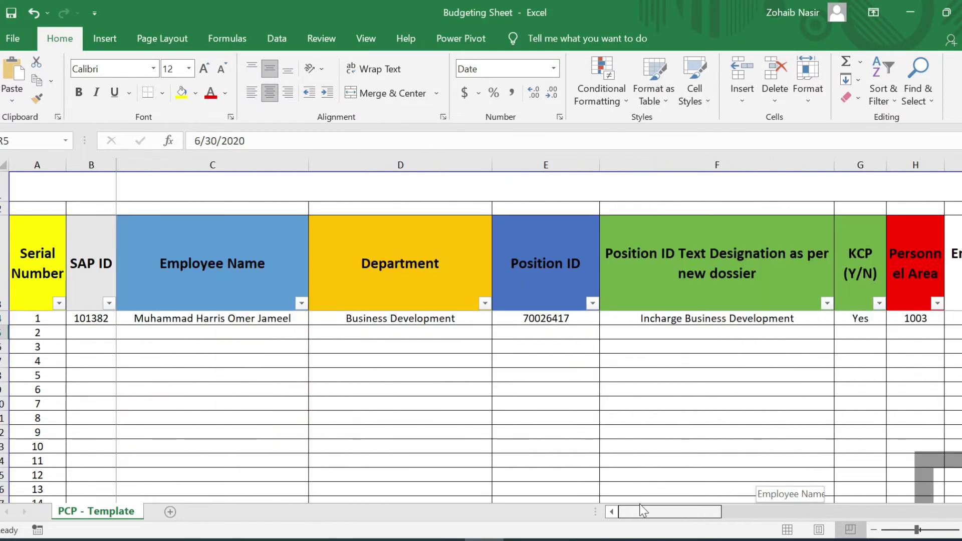
click(95, 327)
key(Up)
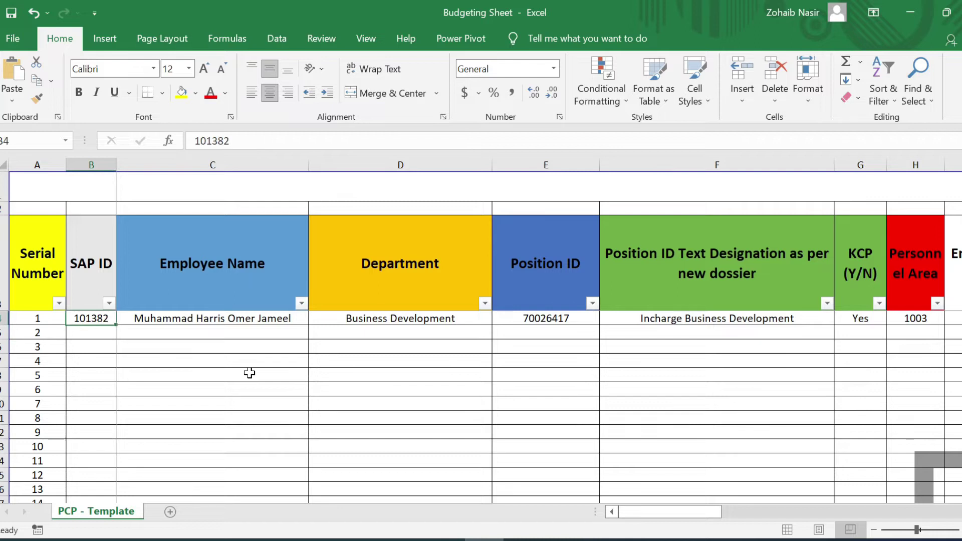
click(88, 290)
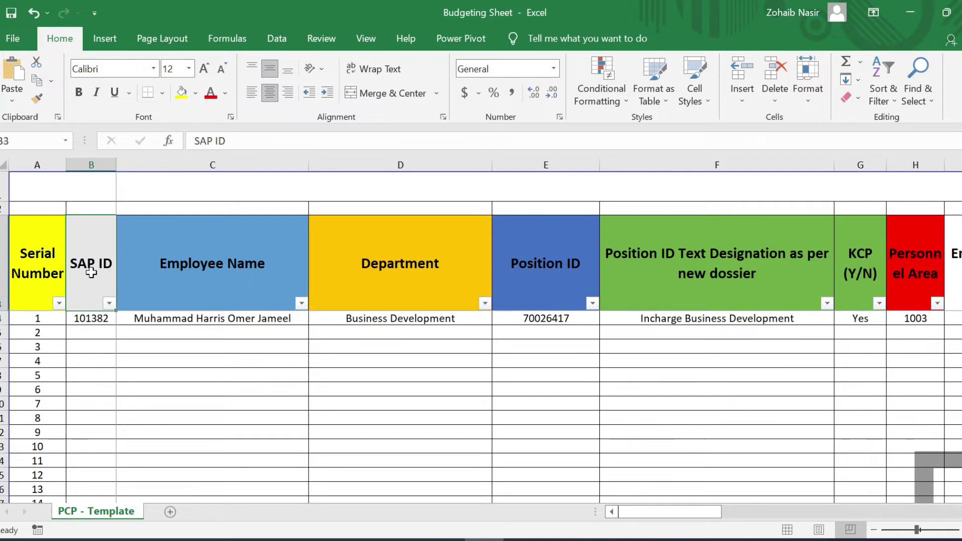
click(41, 255)
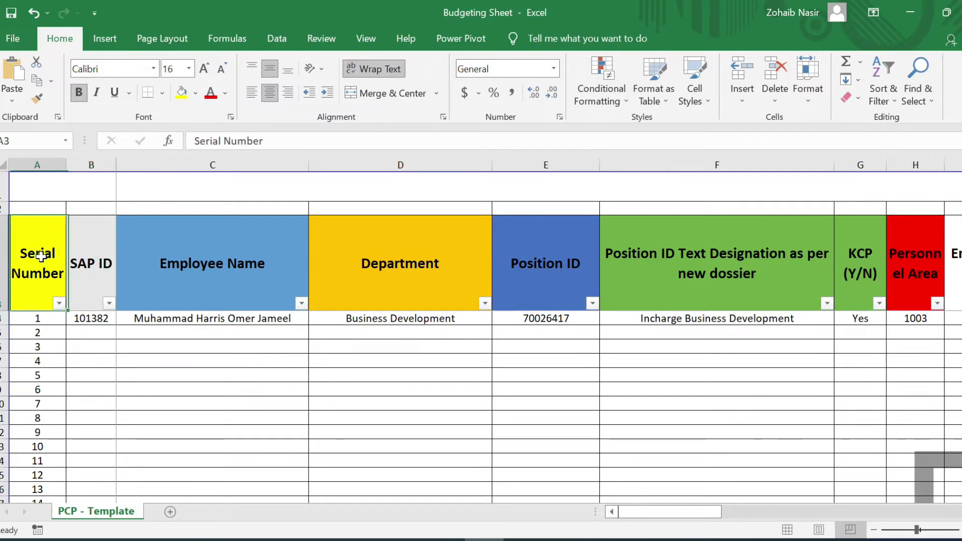
drag(85, 255, 90, 317)
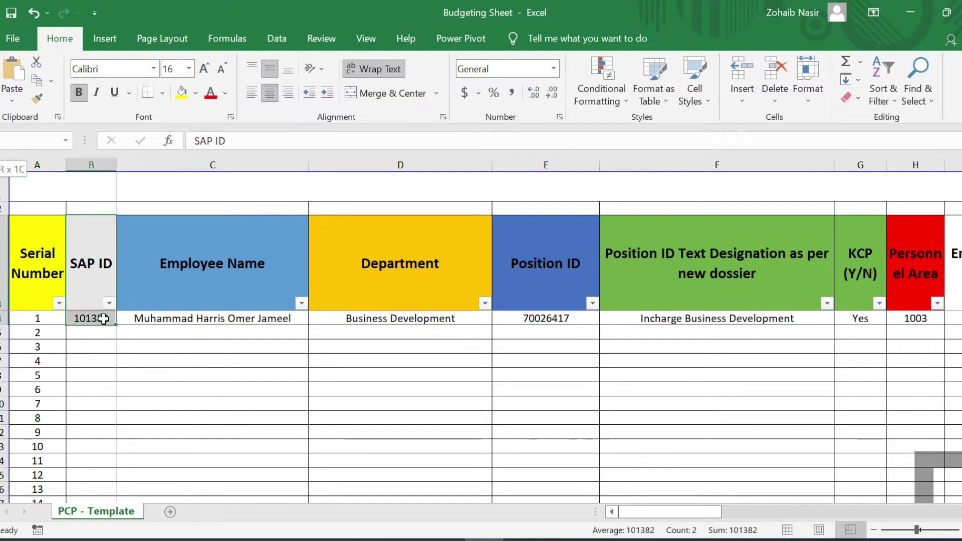
drag(216, 263, 223, 313)
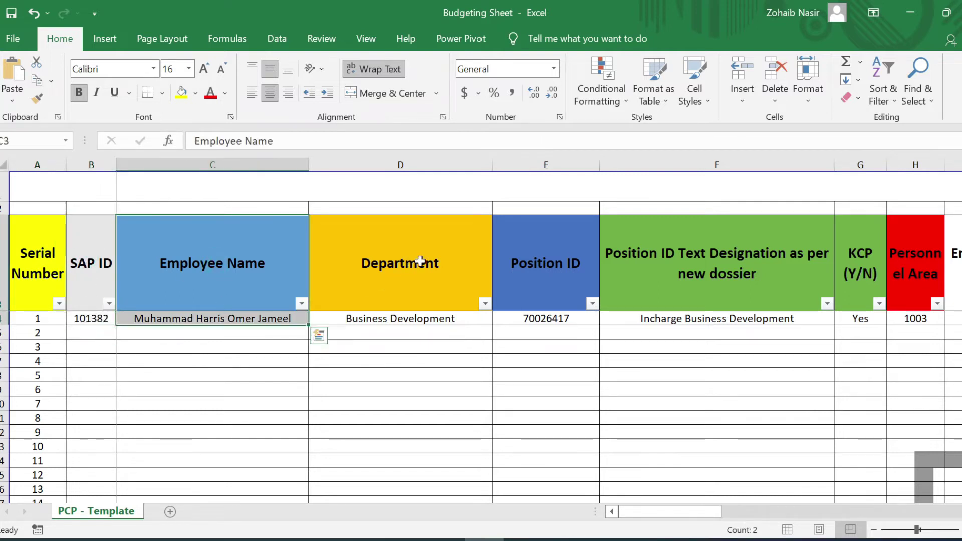
drag(419, 257, 420, 309)
click(526, 272)
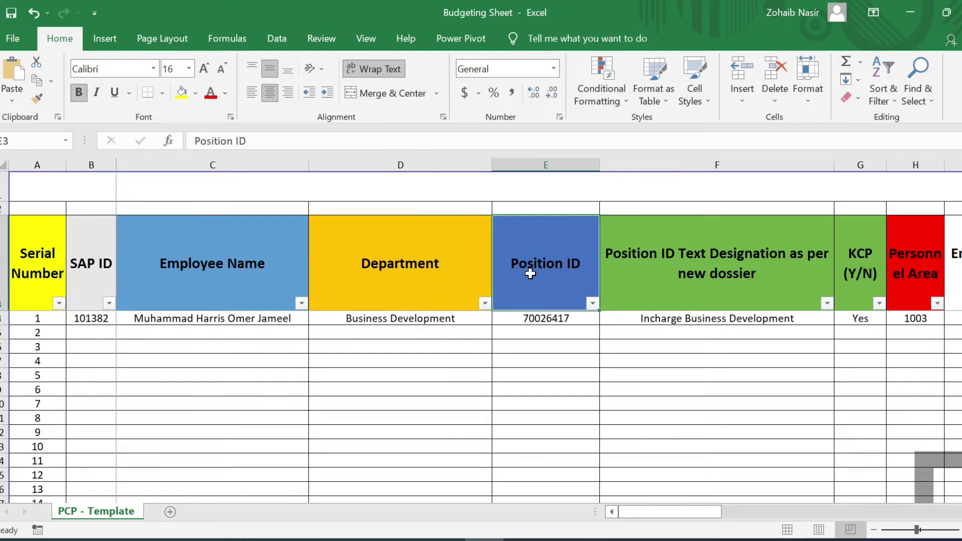
key(Down)
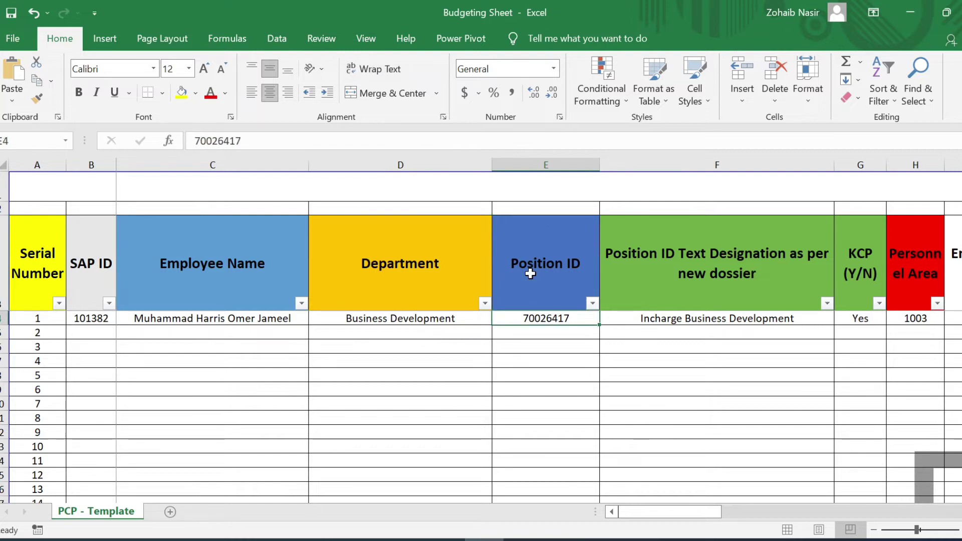
click(530, 274)
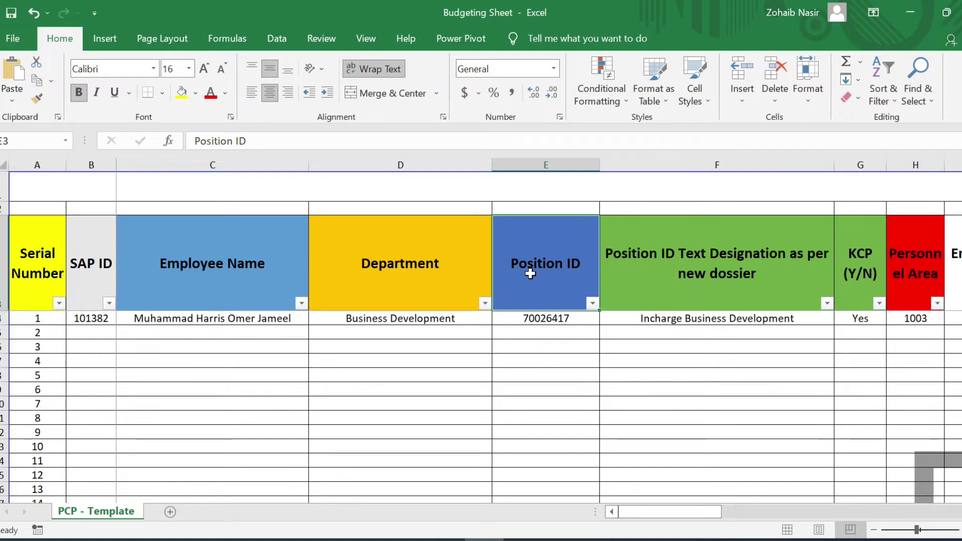
key(Right)
key(Down)
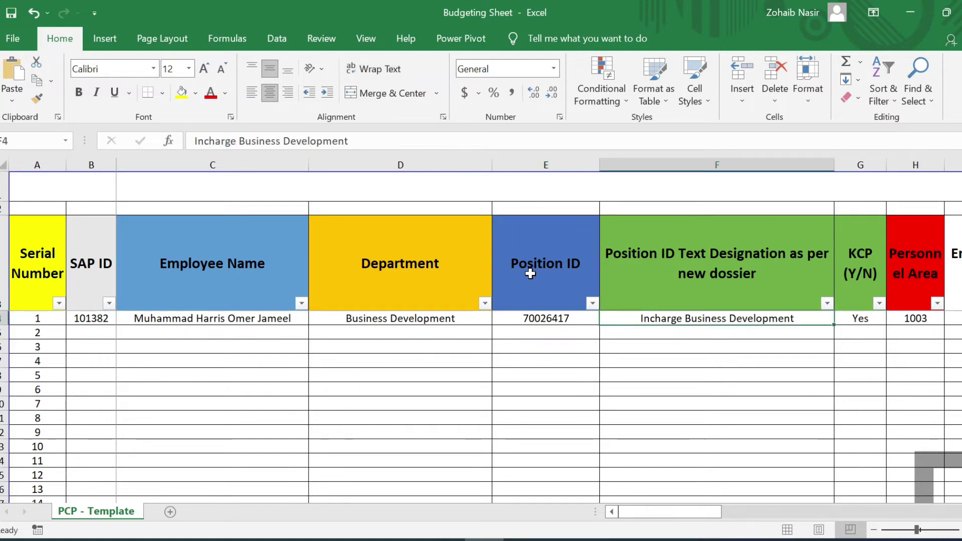
key(Right)
key(Right)
key(Right)
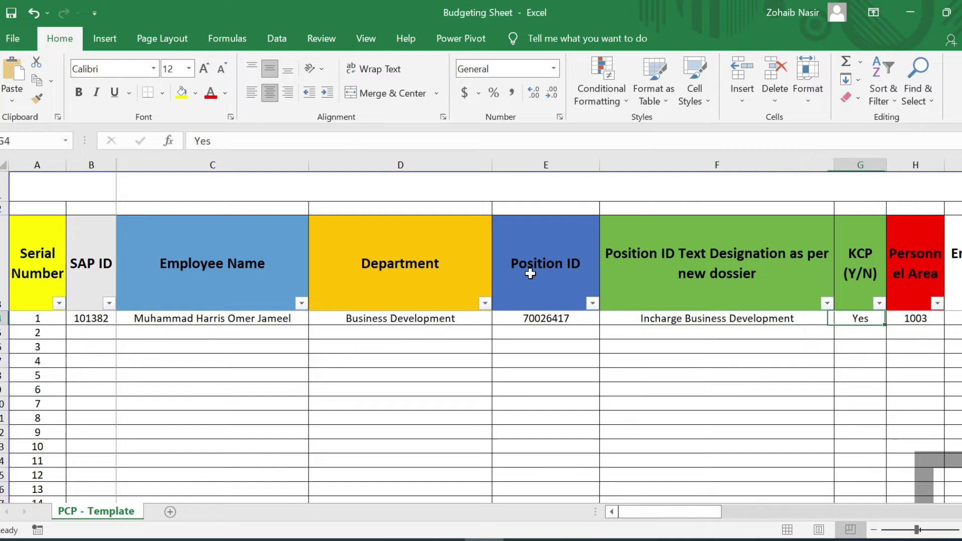
key(Left)
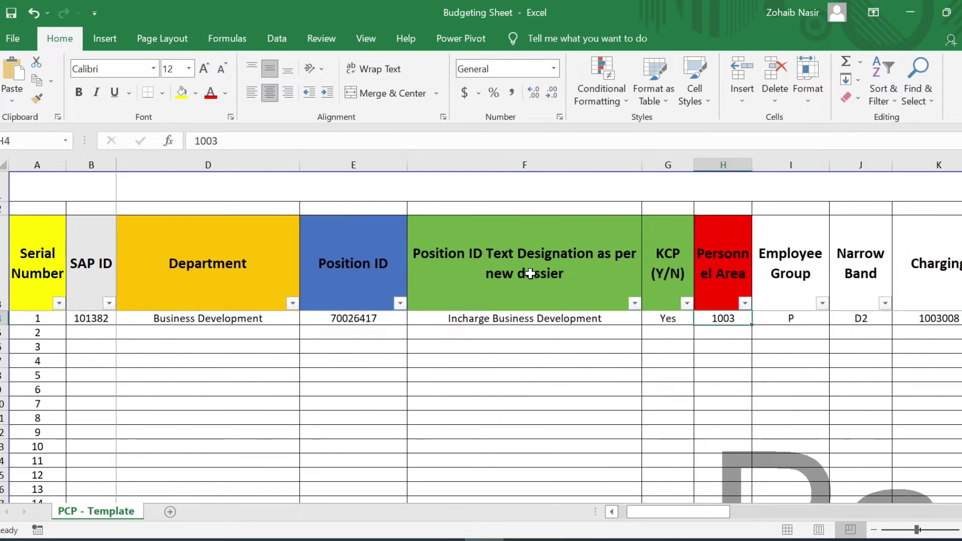
key(Right)
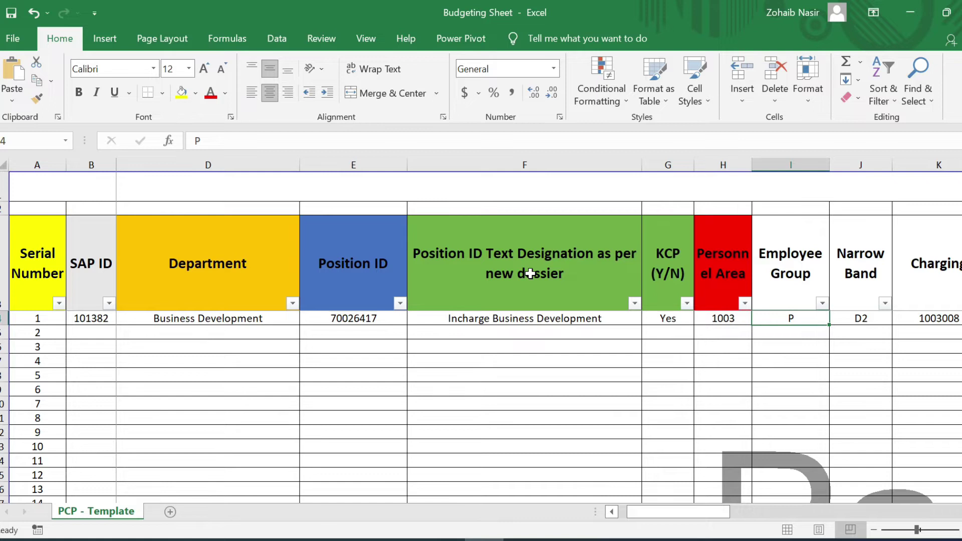
key(Right)
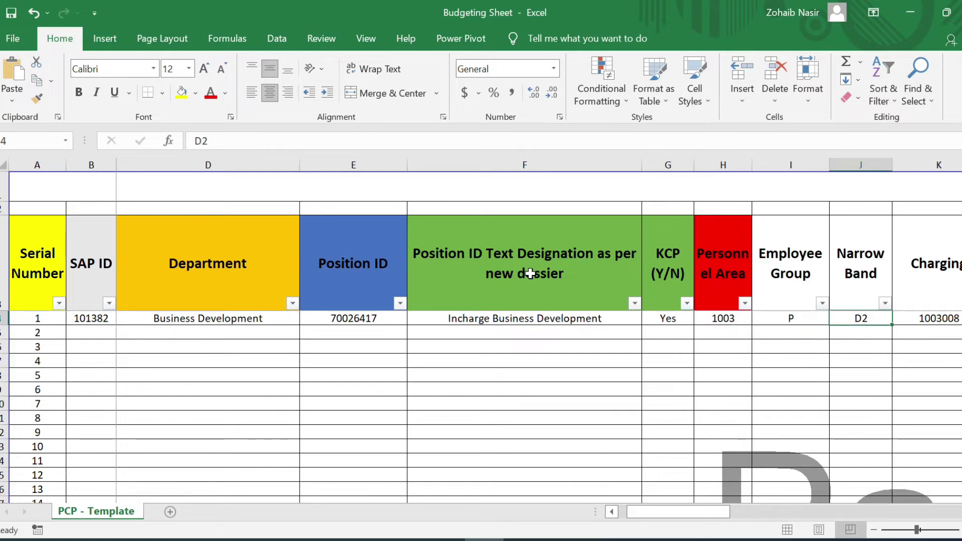
key(Right)
key(Right)
key(Right)
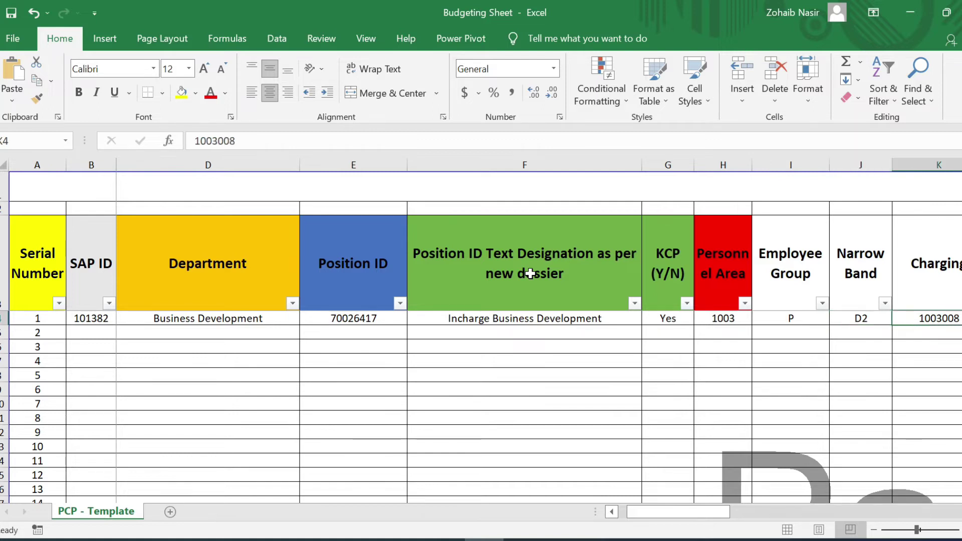
key(Left)
key(Left)
key(Right)
key(Right)
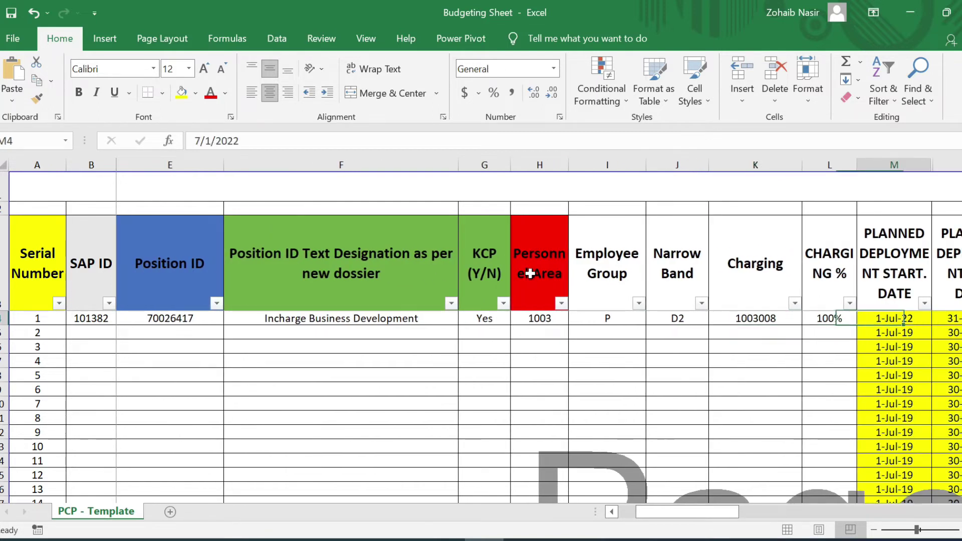
key(Right)
key(Right)
key(Right)
key(Right)
key(Left)
key(Left)
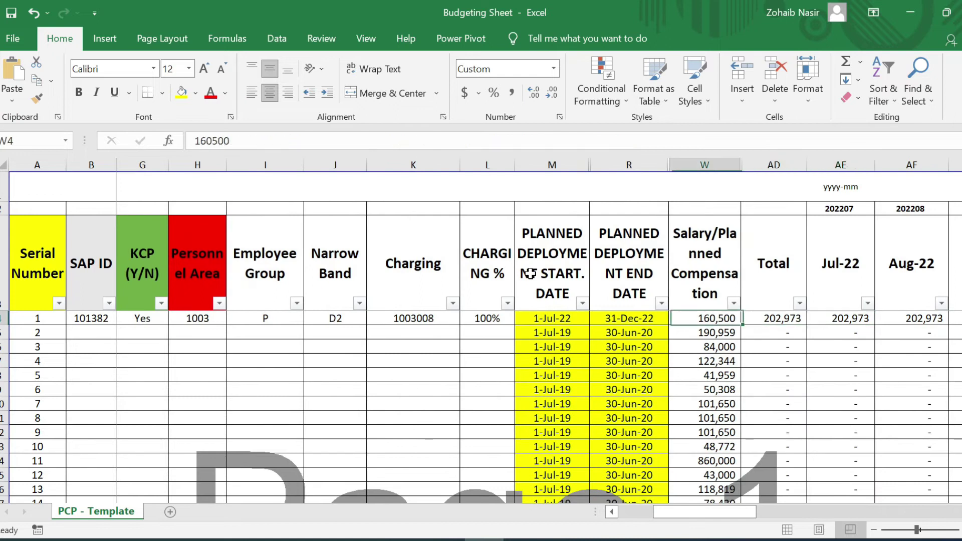
key(Left)
key(Left)
key(Right)
key(Right)
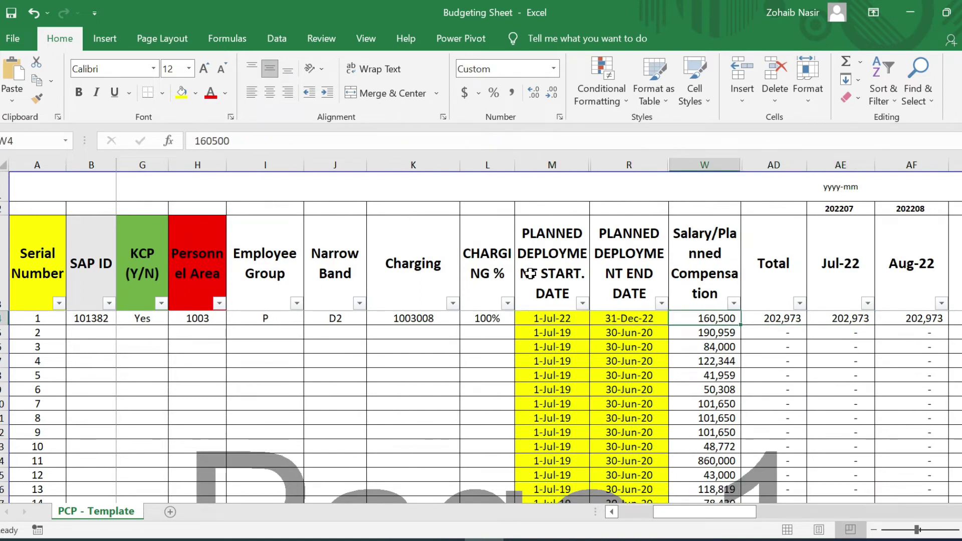
- Unhide the Car, Fuel, Medical, LFA, Mobile and 5% columns and widen the Salary column
drag(746, 512, 801, 515)
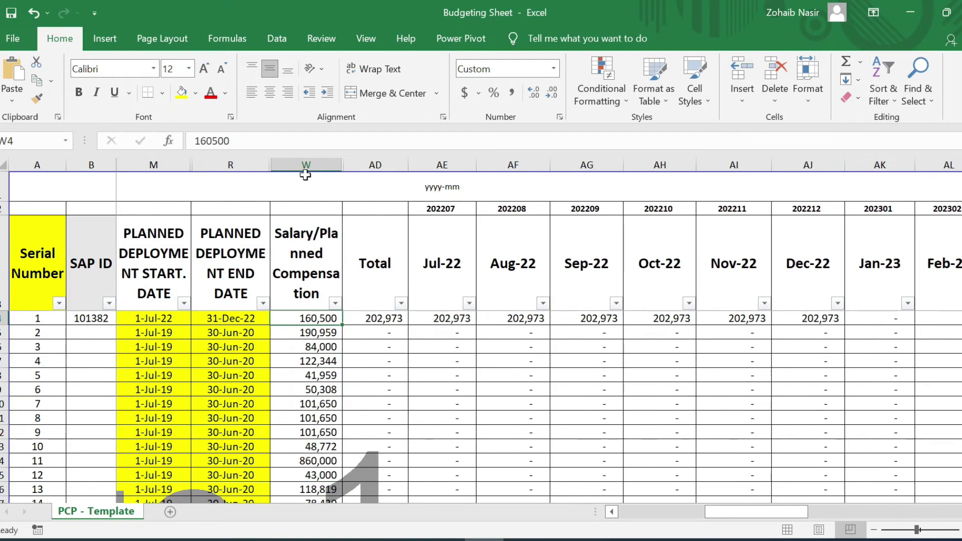
drag(305, 175, 377, 161)
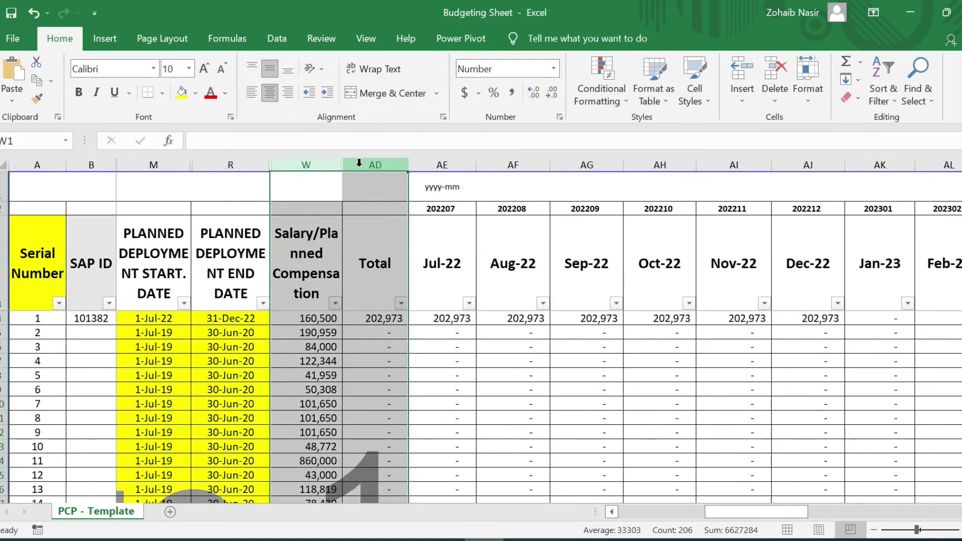
right_click(359, 163)
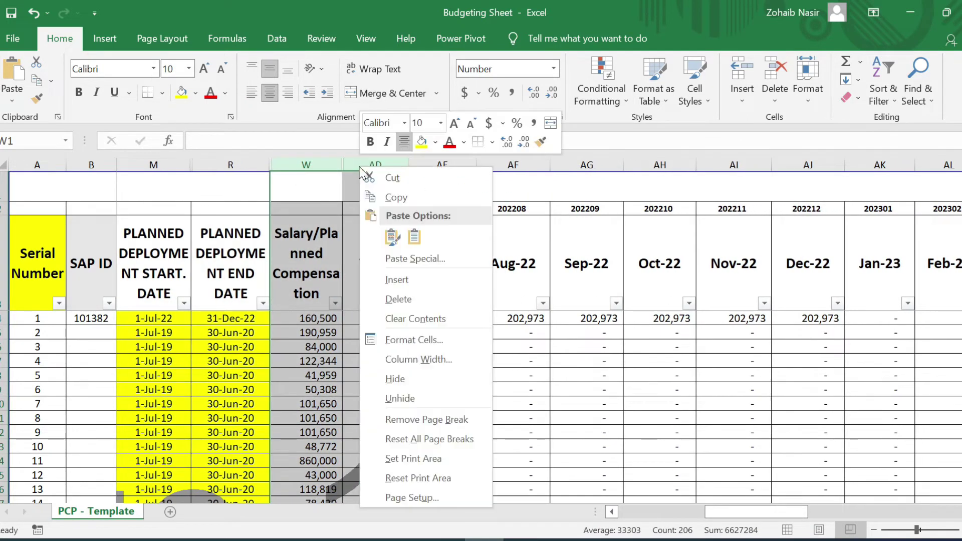
click(403, 397)
click(320, 279)
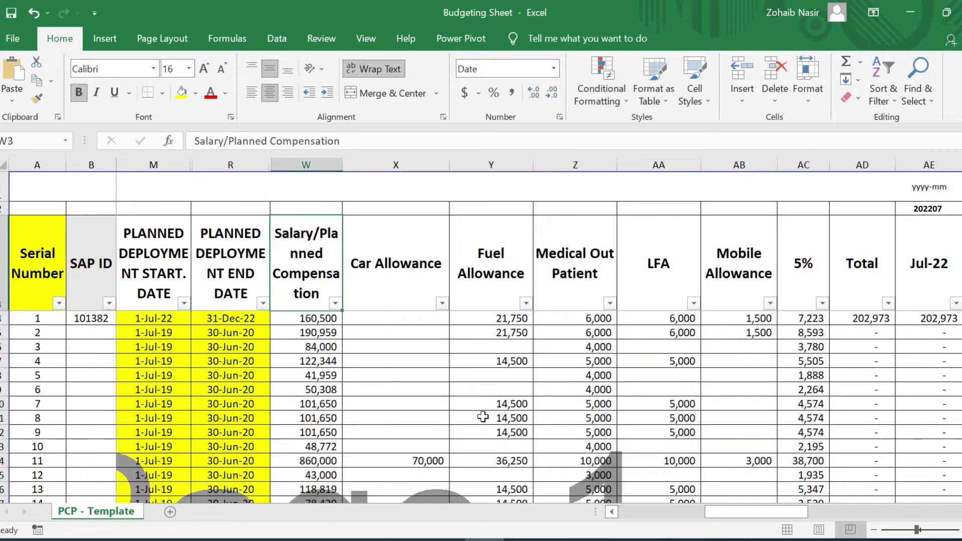
drag(344, 167, 375, 165)
click(352, 164)
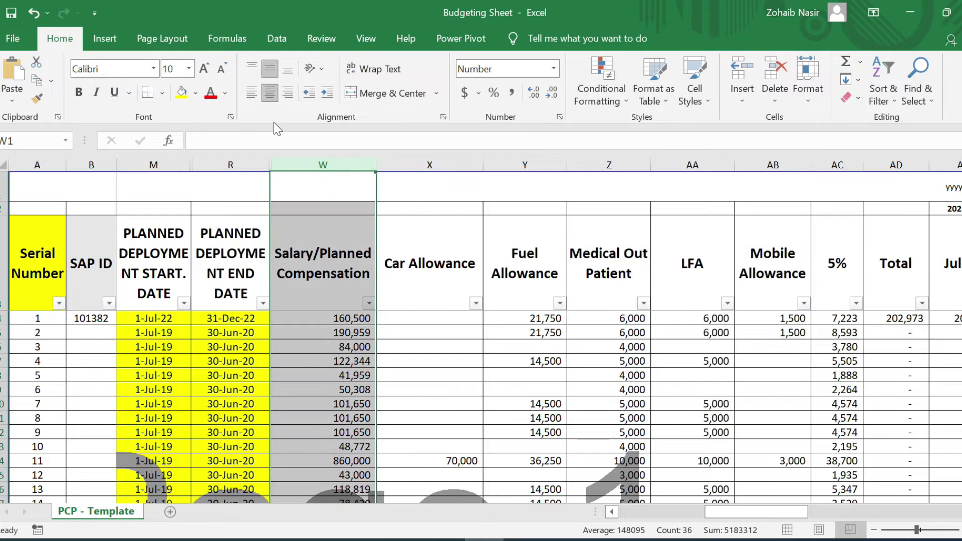
click(269, 94)
click(269, 94)
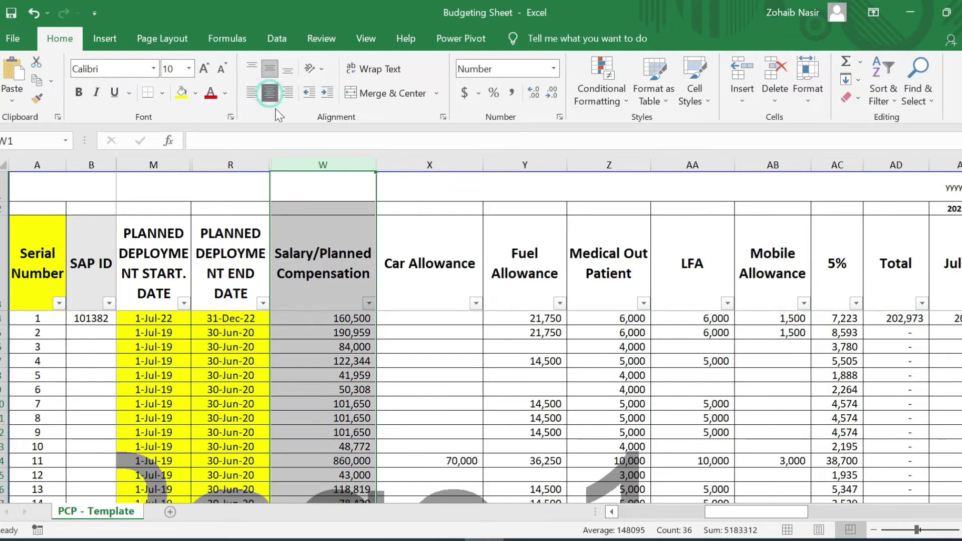
click(311, 271)
click(323, 316)
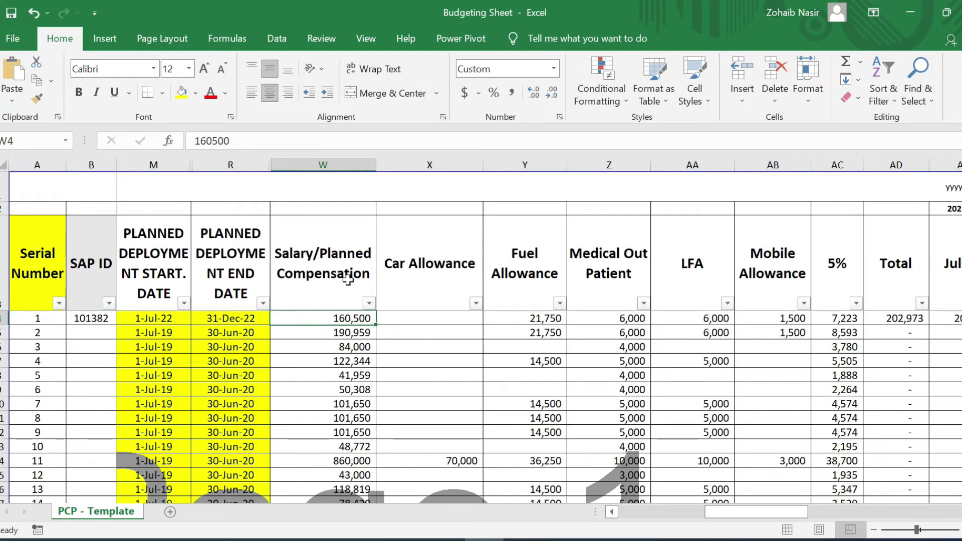
click(331, 165)
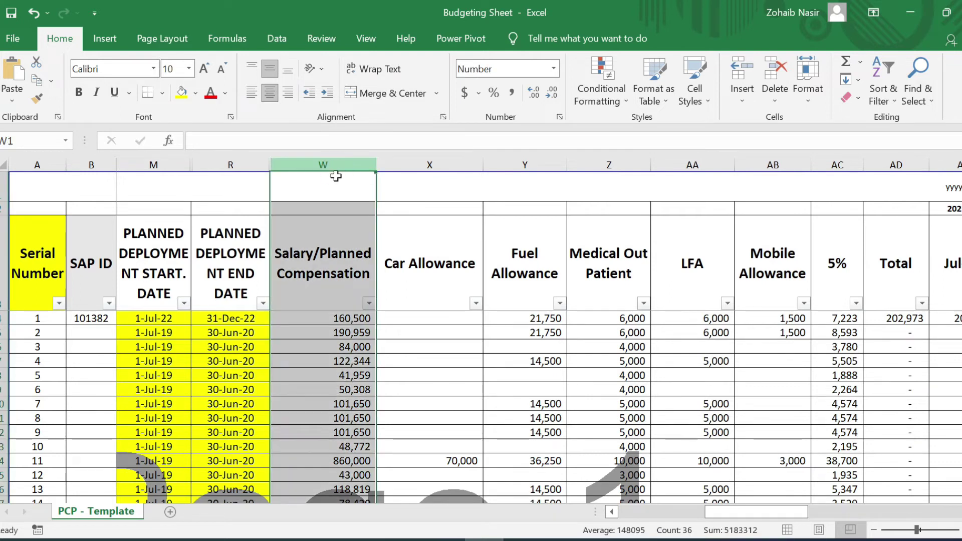
click(329, 318)
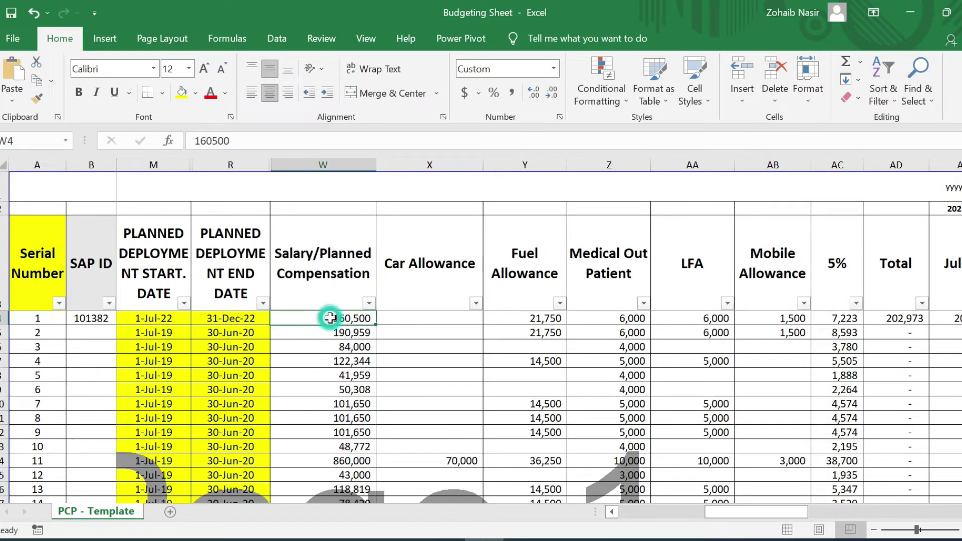
click(341, 165)
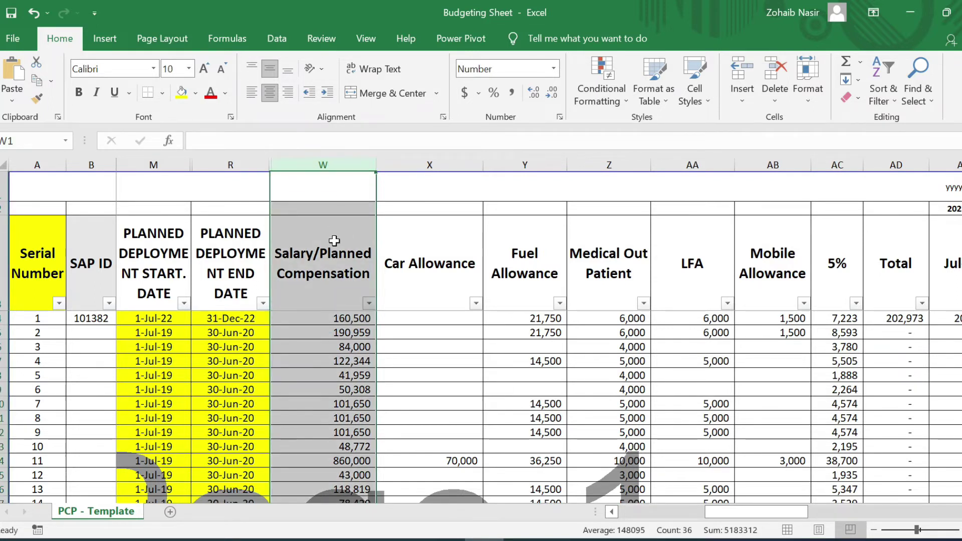
click(412, 252)
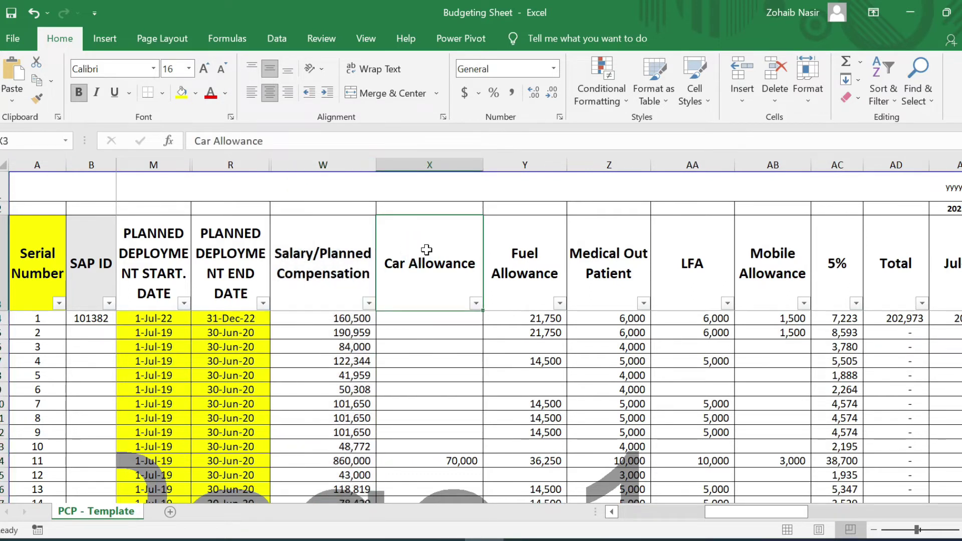
key(Right)
key(Right)
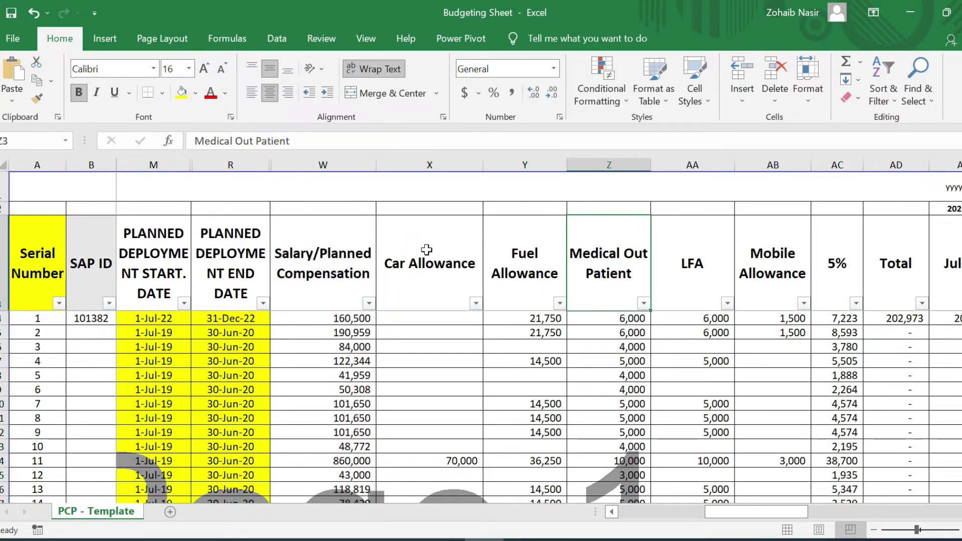
key(Right)
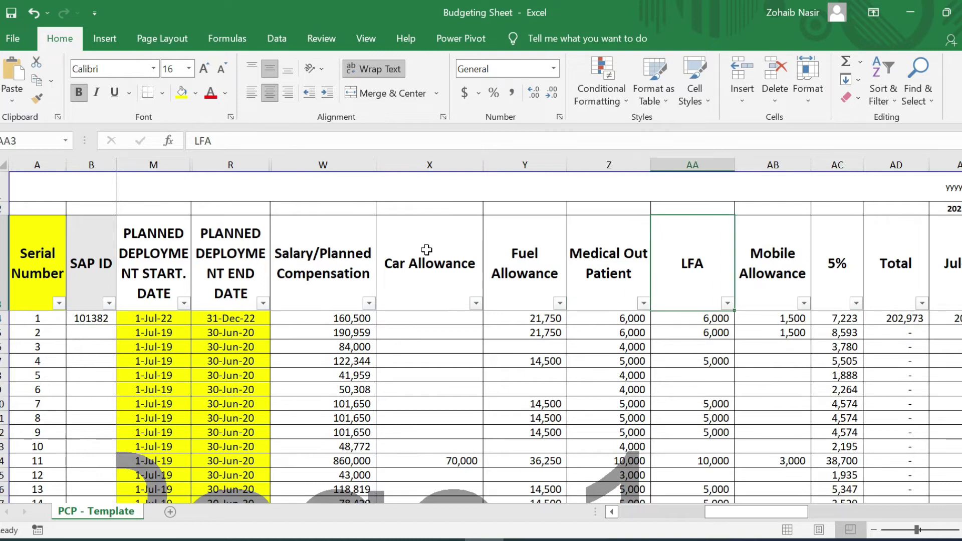
key(Right)
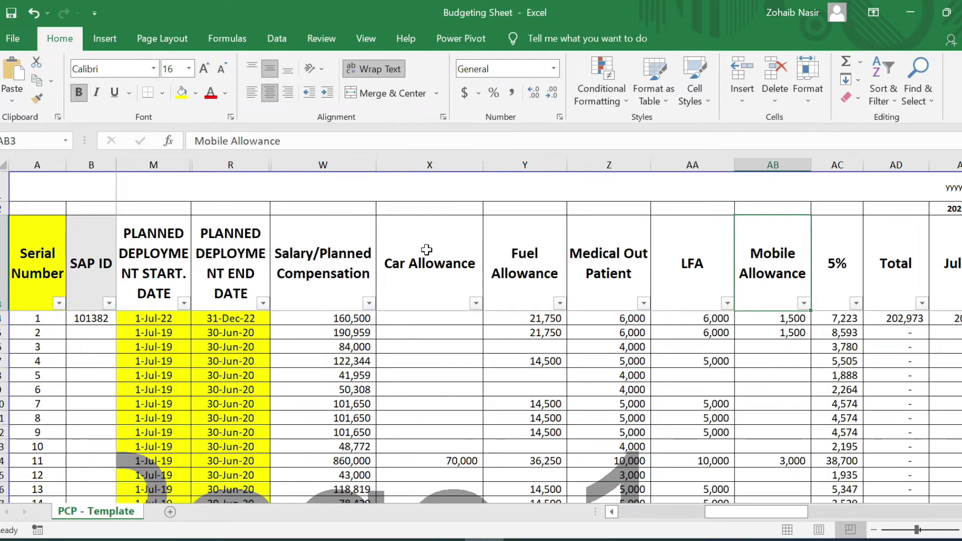
key(Right)
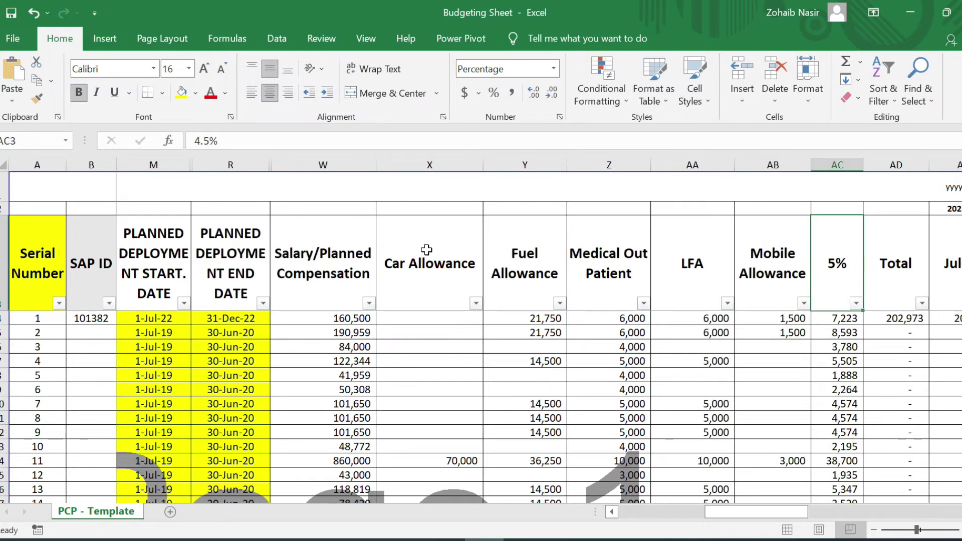
key(Down)
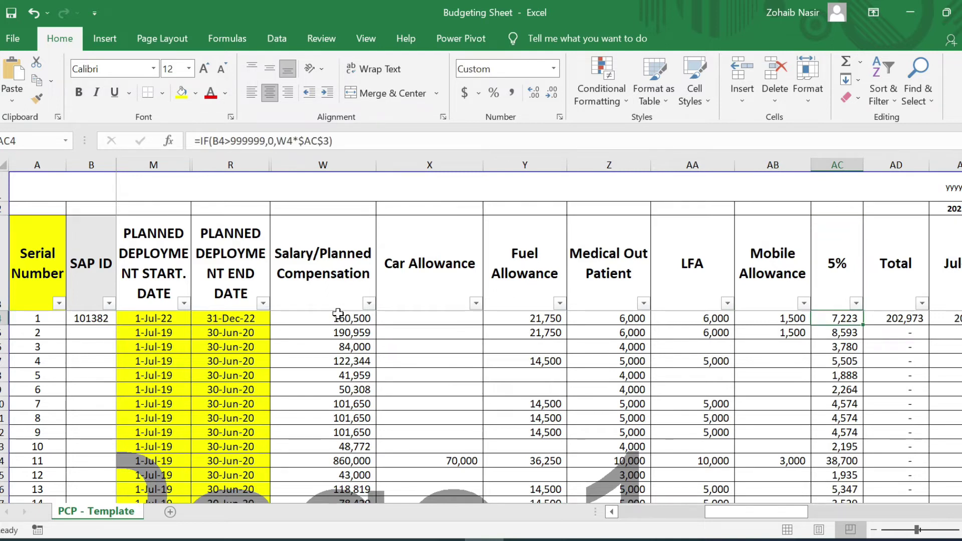
drag(340, 314, 826, 319)
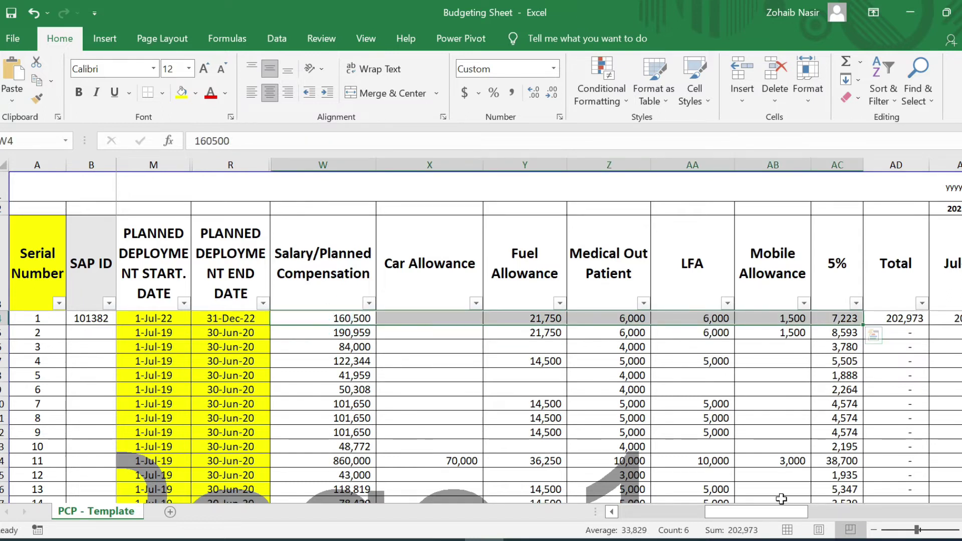
drag(777, 512, 839, 506)
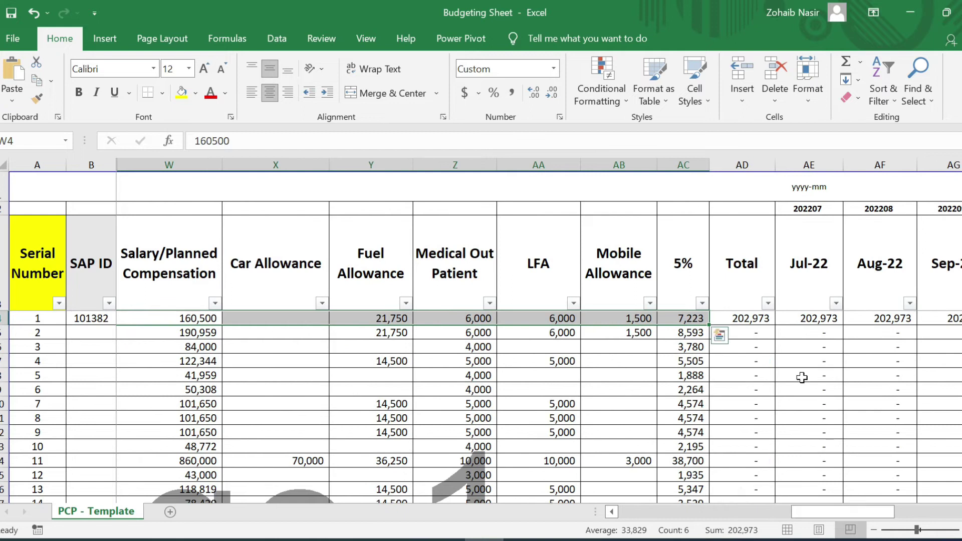
click(745, 321)
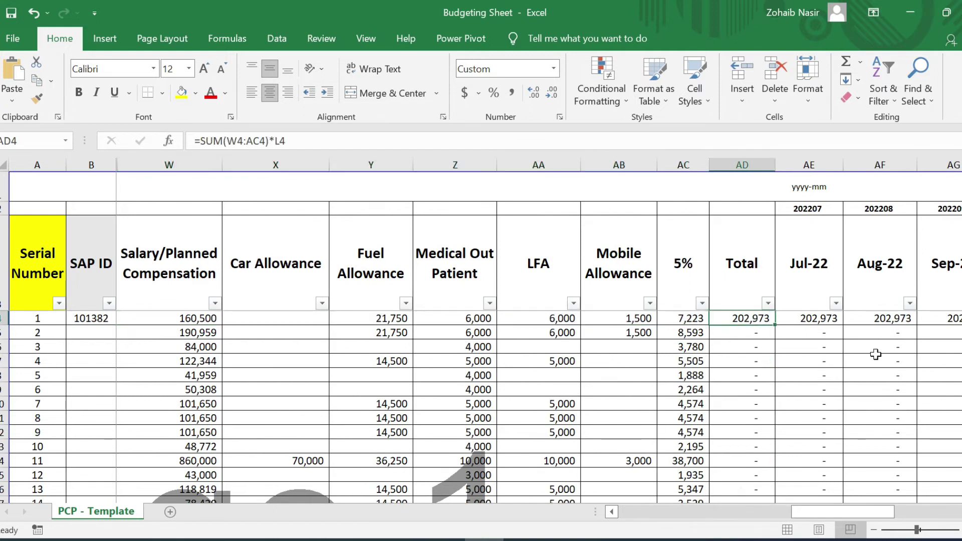
key(Right)
key(shift+Right)
key(shift+Right)
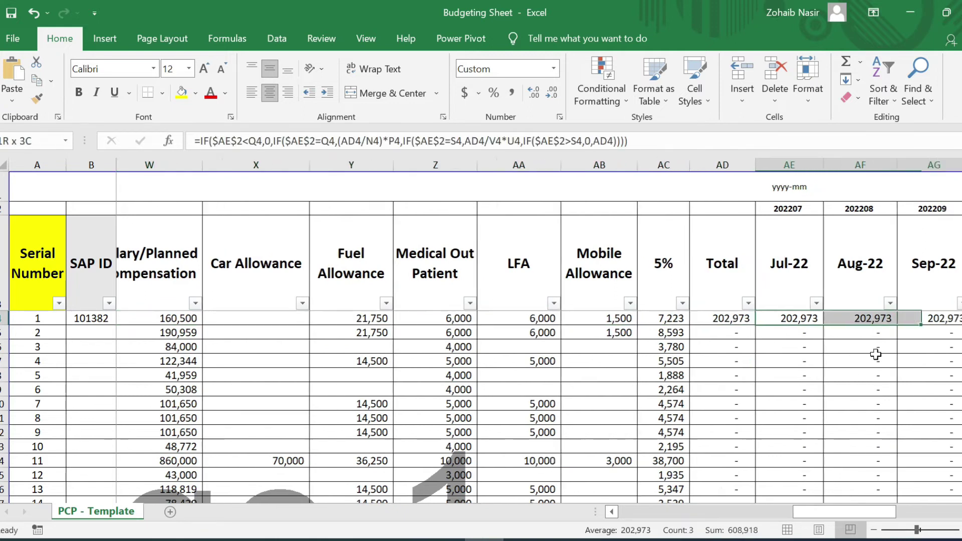
key(shift+Right)
key(shift+Right)
key(shift+Right)
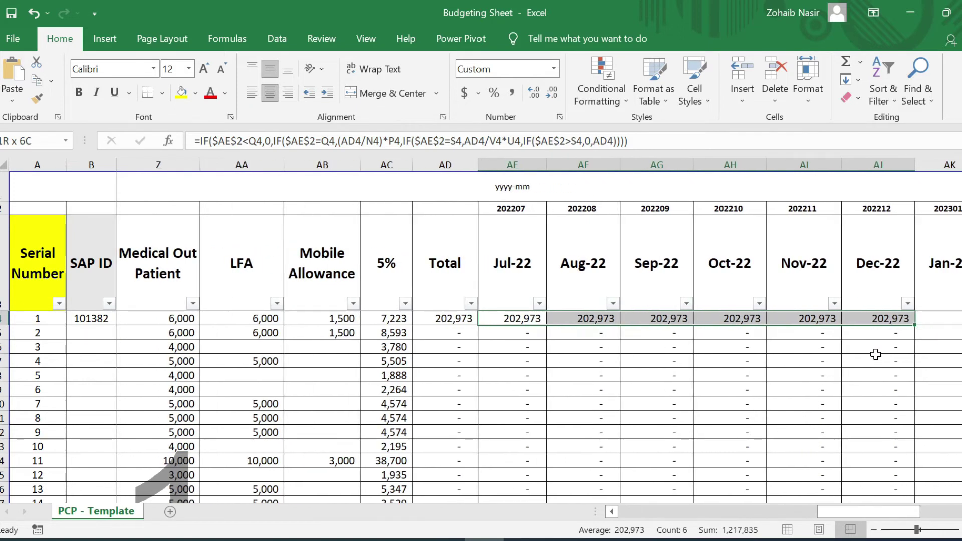
key(shift+Left)
key(shift+Left)
key(shift+Left)
key(shift+Left)
key(shift+Left)
key(shift+Left)
key(shift+Right)
key(shift+Right)
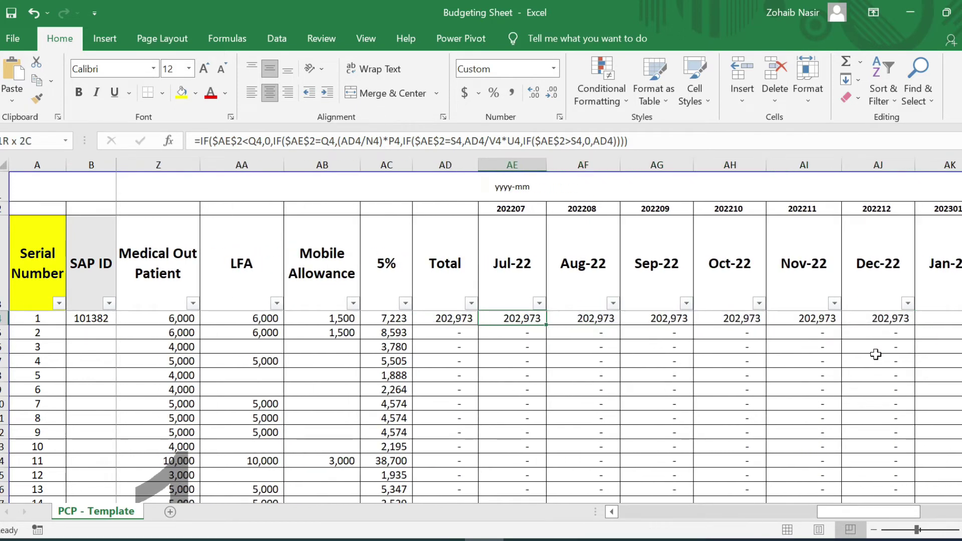
key(shift+Right)
key(shift+Right)
key(shift+Right)
key(shift+Right)
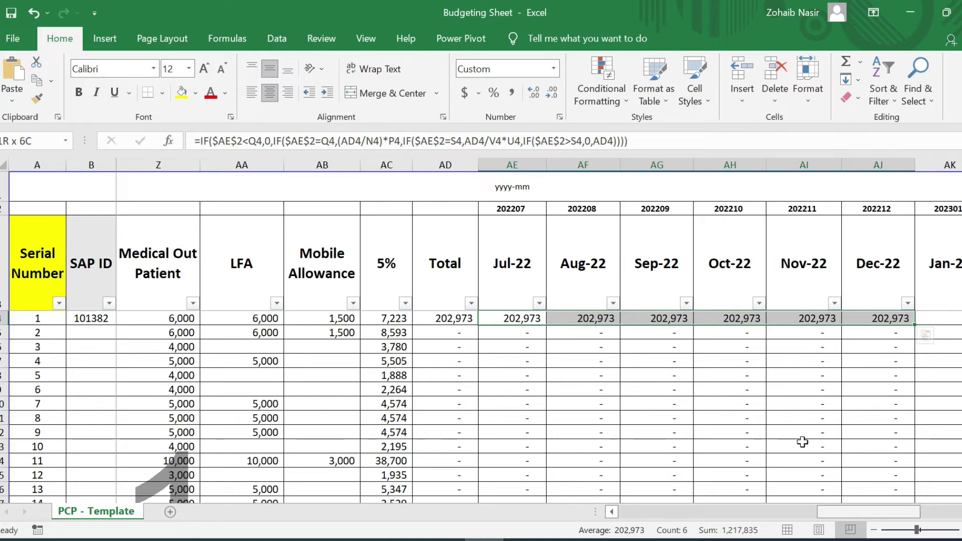
click(395, 222)
- Hide columns X–AC, then check row 4's Total formula and the Jul-22 header date
drag(386, 165, 176, 190)
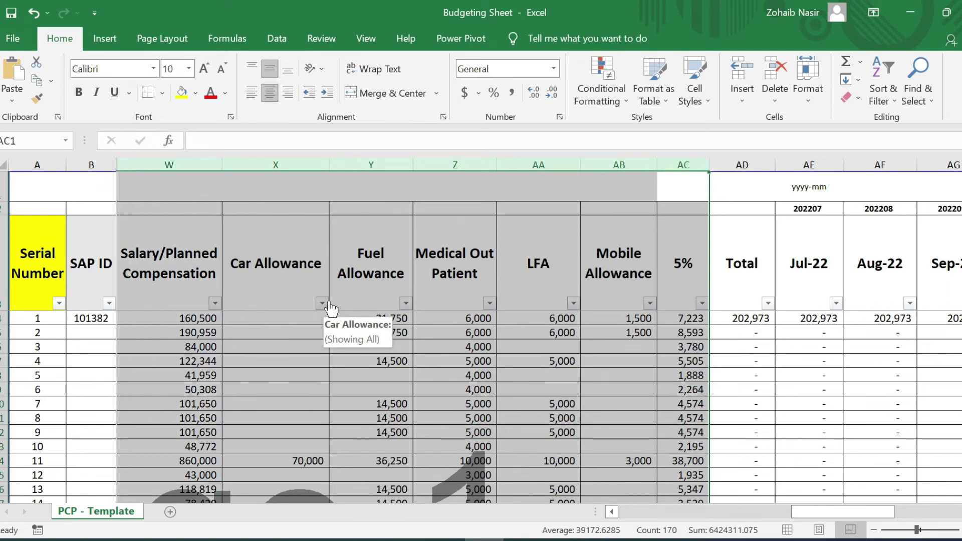
key(ctrl+0)
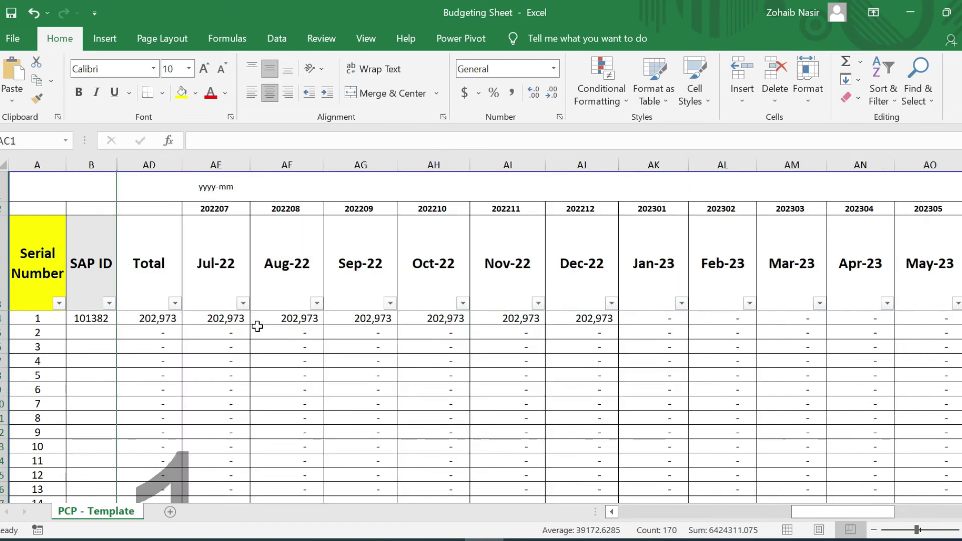
click(166, 272)
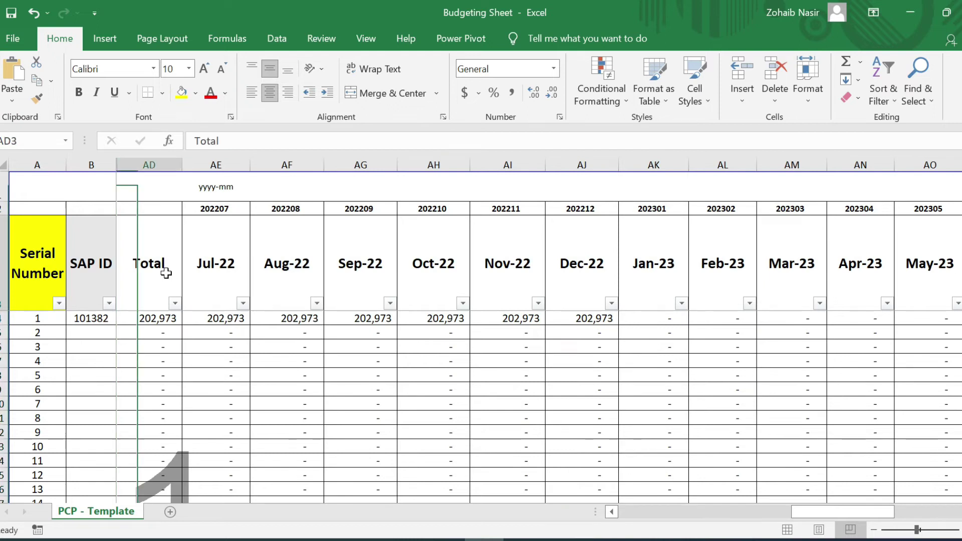
click(165, 318)
key(Right)
key(Up)
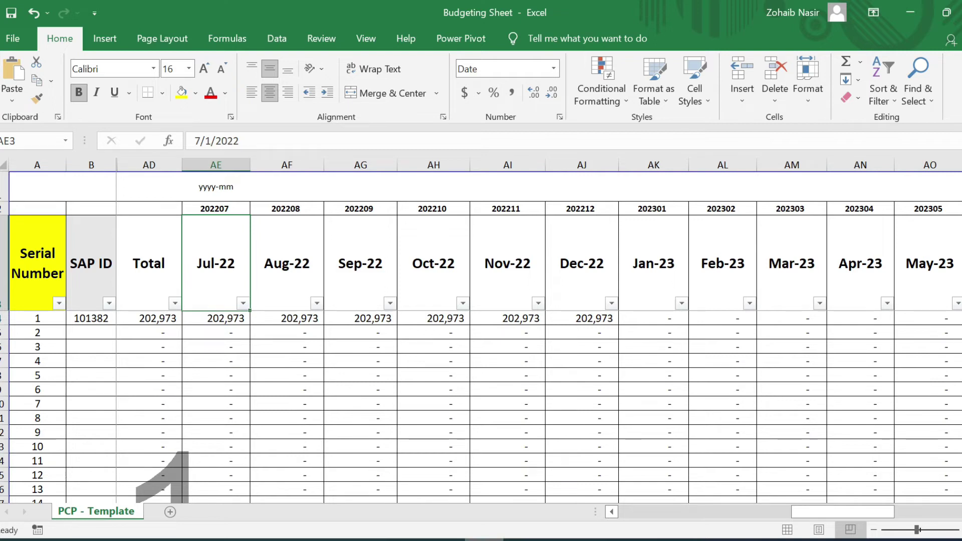
drag(852, 513, 752, 514)
- Change R4's end date from 31-Dec-22 to 09/30/2022 and verify costs stop after Sep-22
click(299, 320)
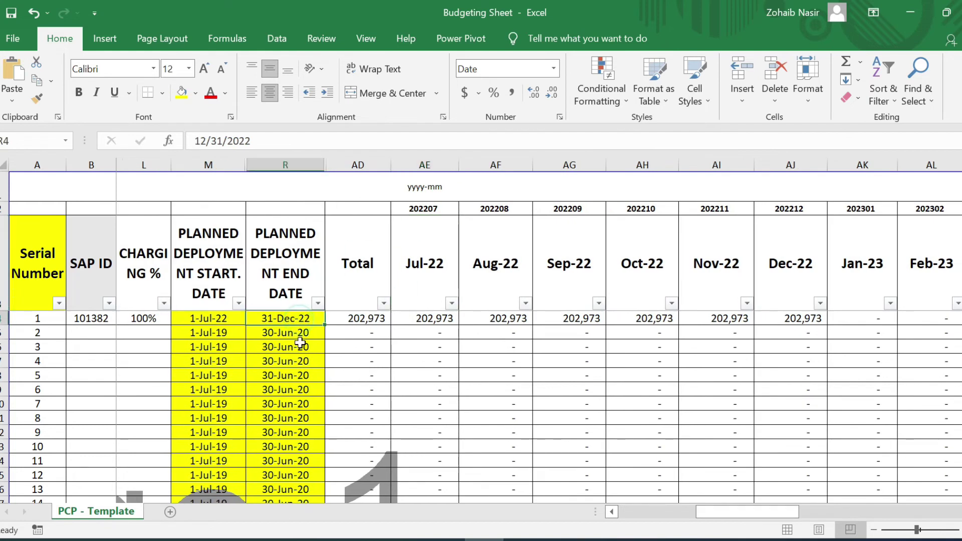
double_click(265, 318)
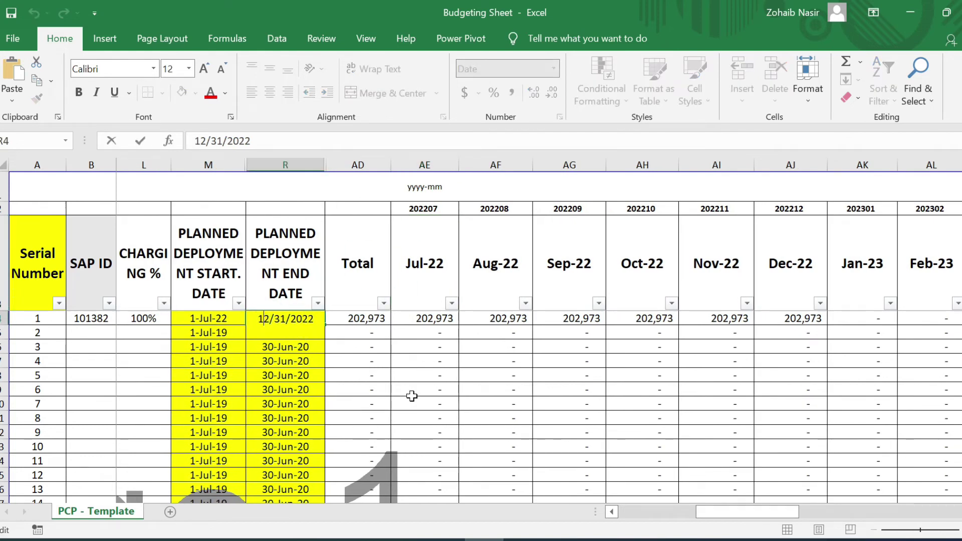
key(BackSpace)
key(BackSpace)
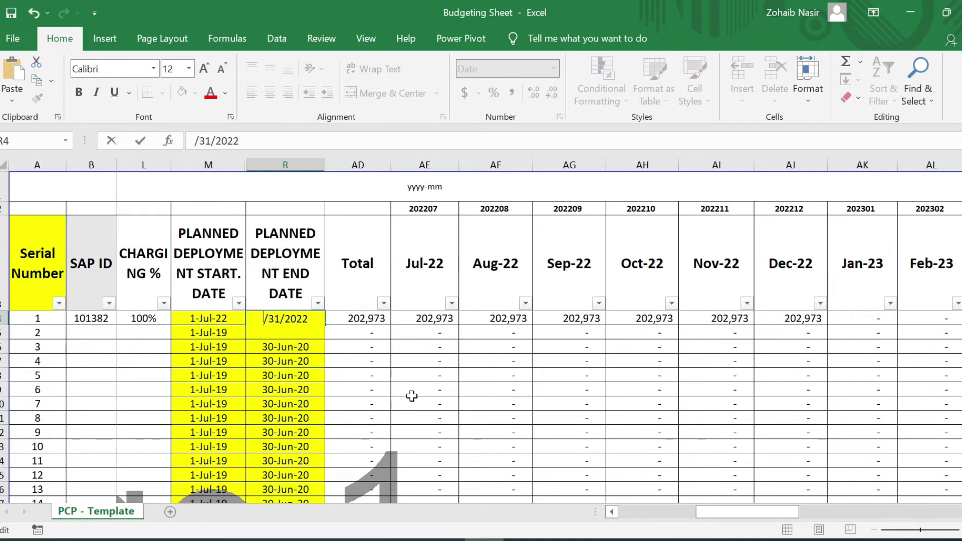
text(09)
key(BackSpace)
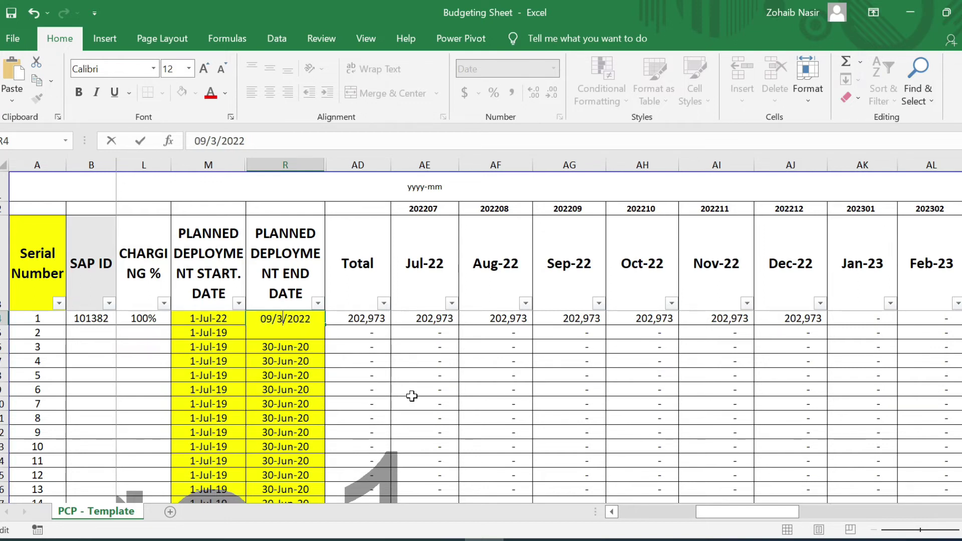
text(0)
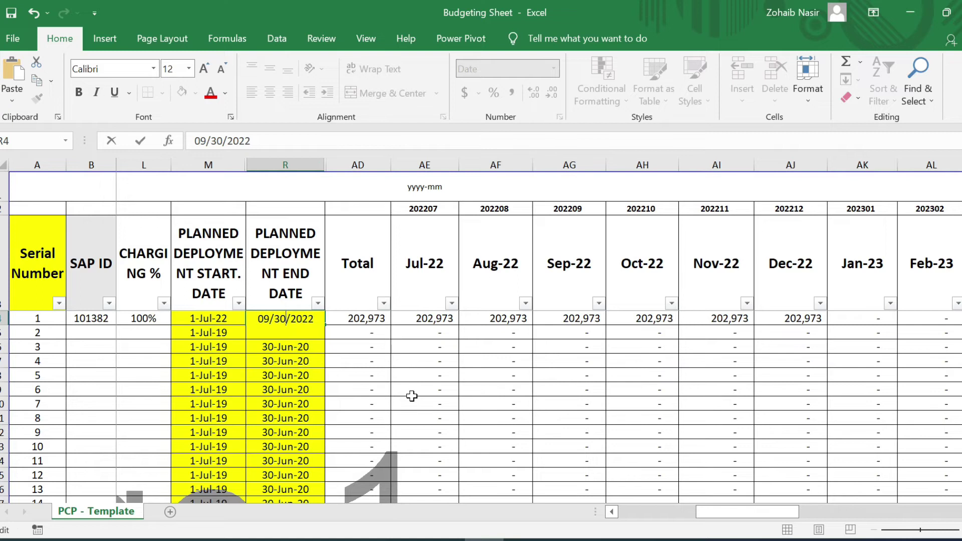
key(Return)
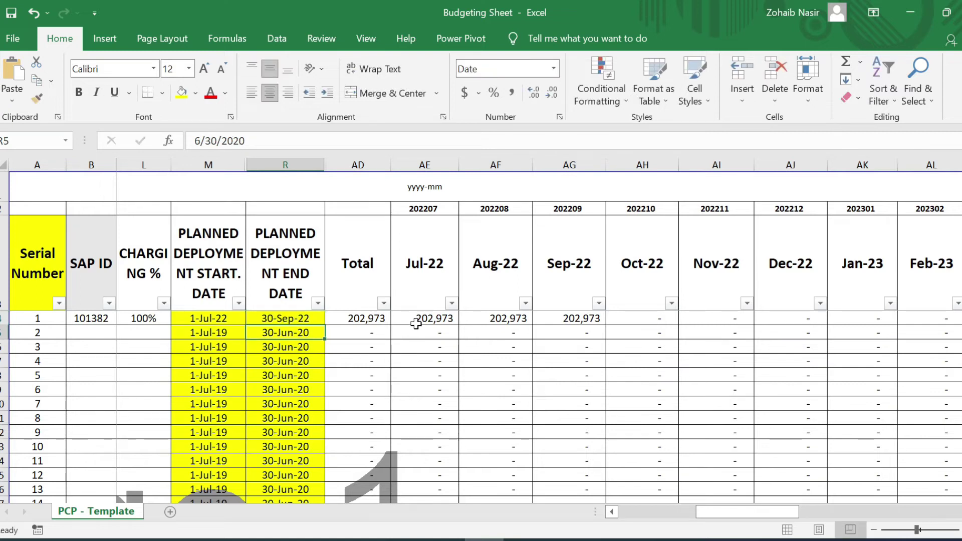
drag(416, 321, 562, 318)
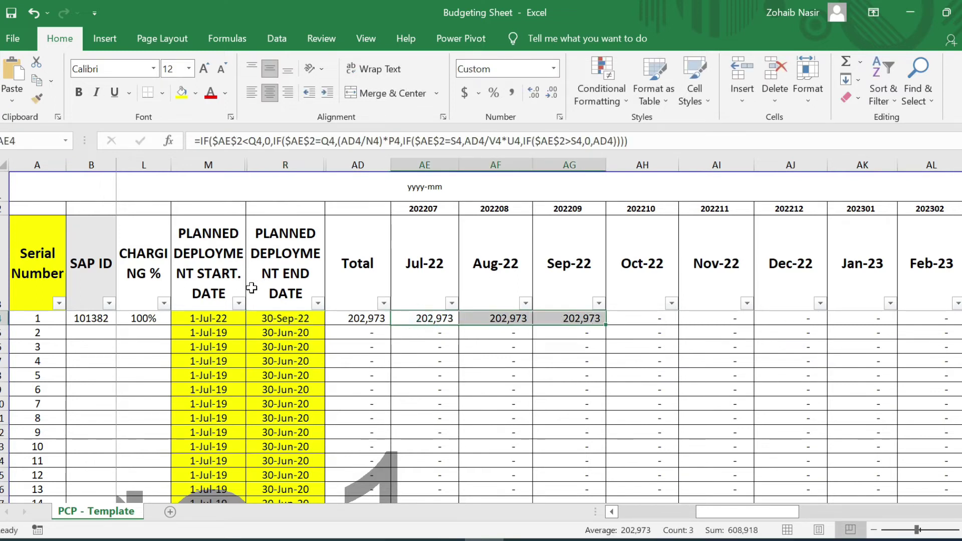
- Edit the end date in R4 from 30-Sep-22 to 12/31/2023
click(265, 320)
double_click(299, 318)
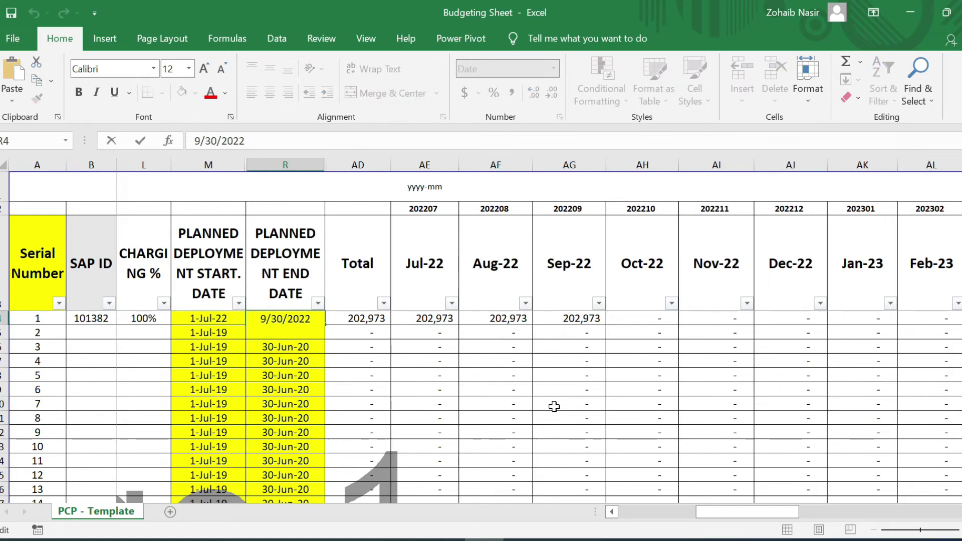
key(Delete)
text(12)
key(Right)
key(Right)
key(Right)
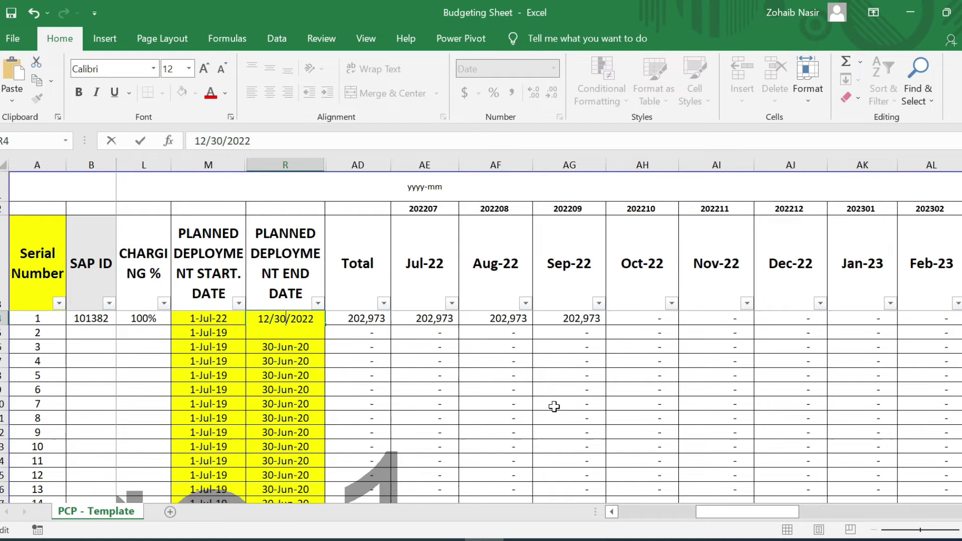
key(BackSpace)
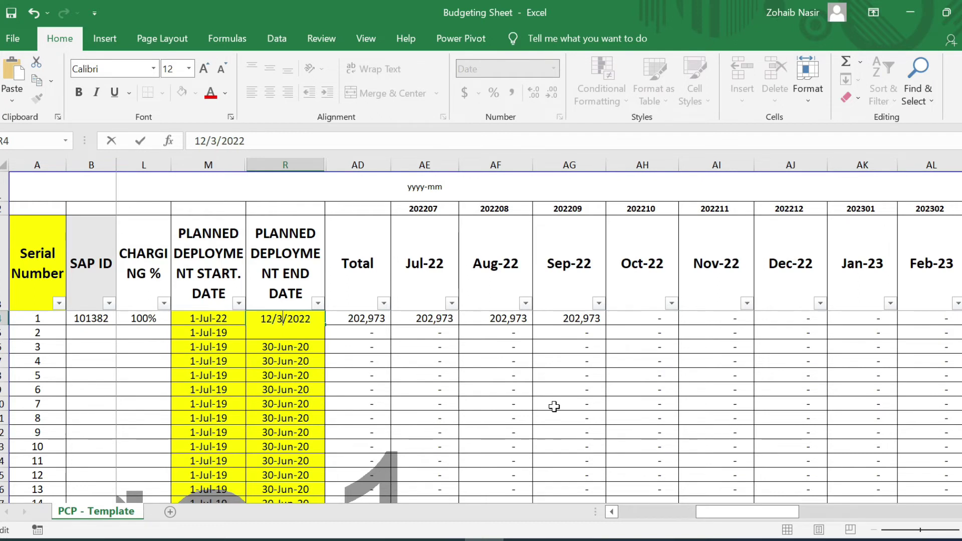
text(1)
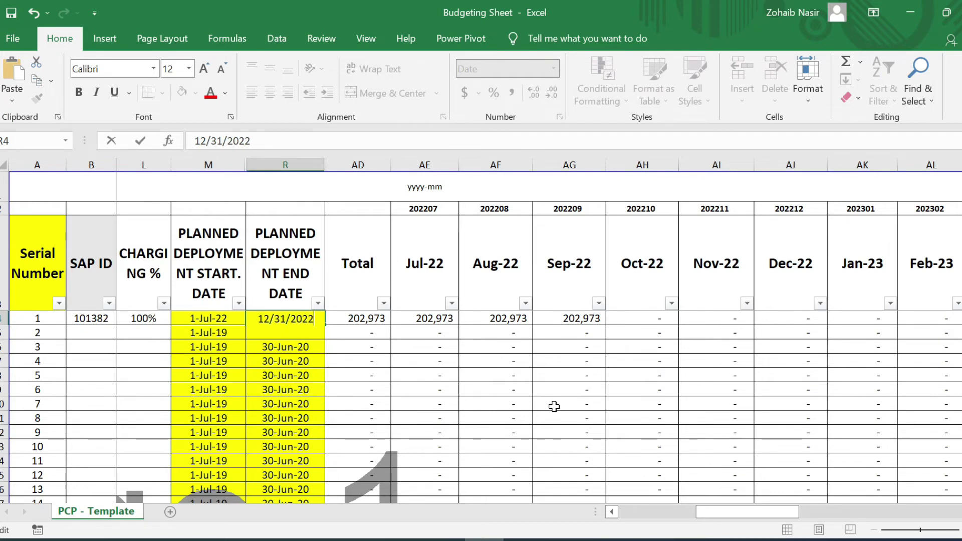
key(BackSpace)
text(3)
key(Return)
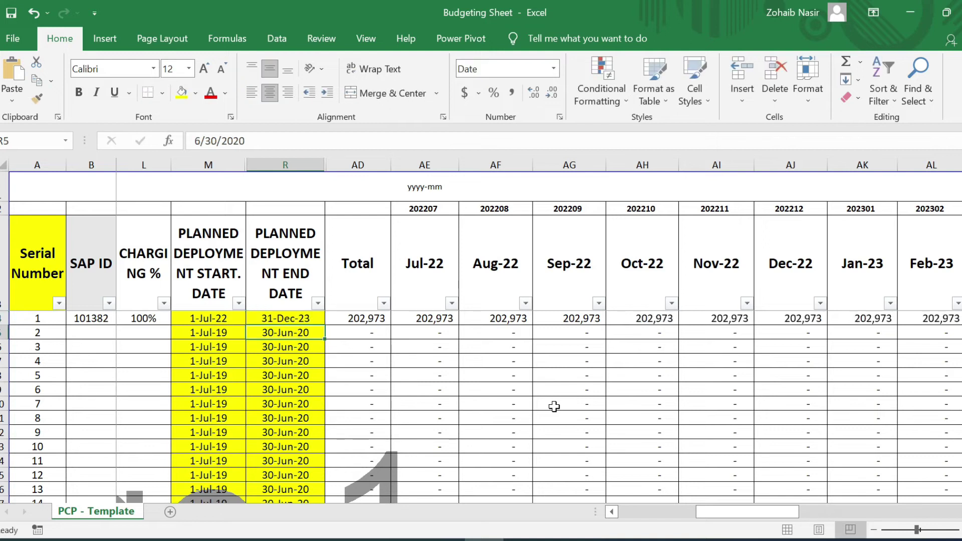
click(301, 318)
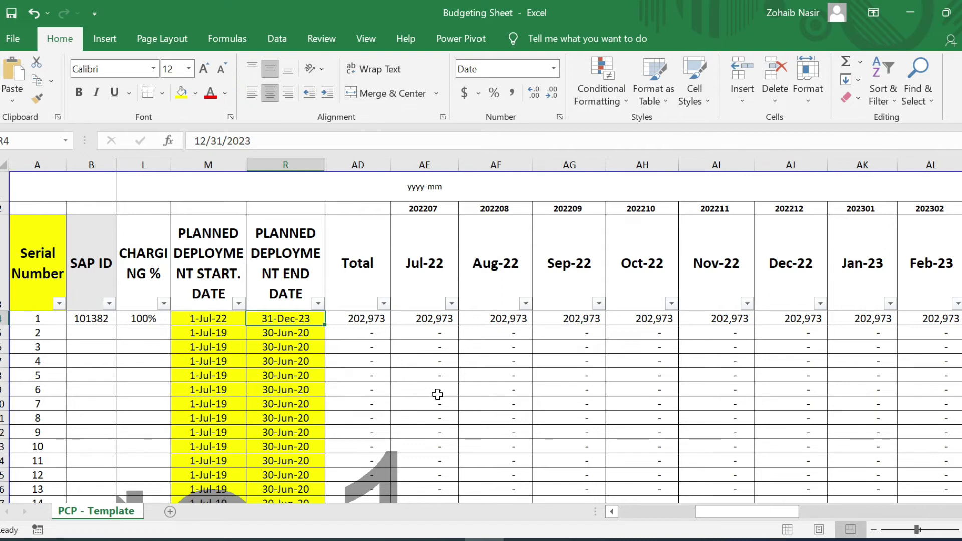
- Change serial 1's start date in M4 to 1-Jul-23 and end date in R4 to 31-Dec-24
key(Left)
key(F2)
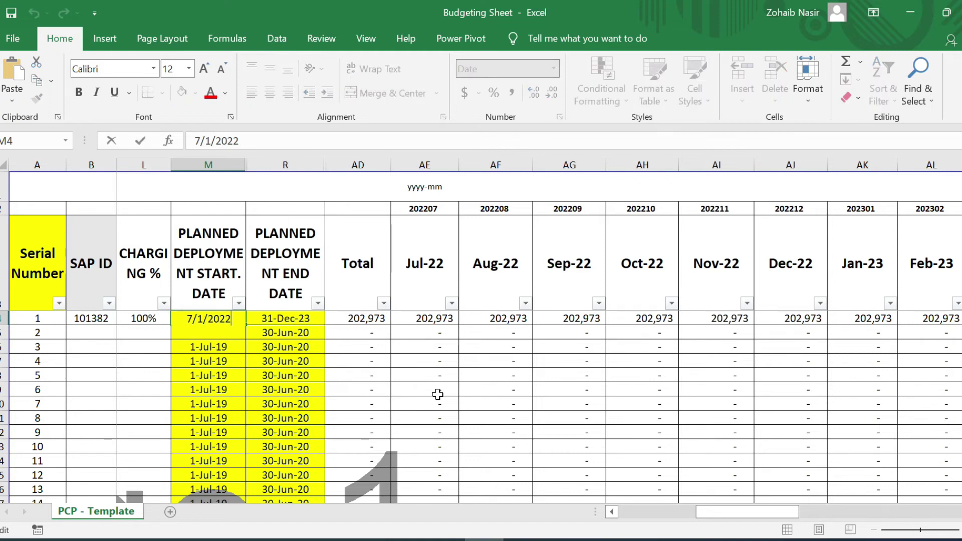
key(BackSpace)
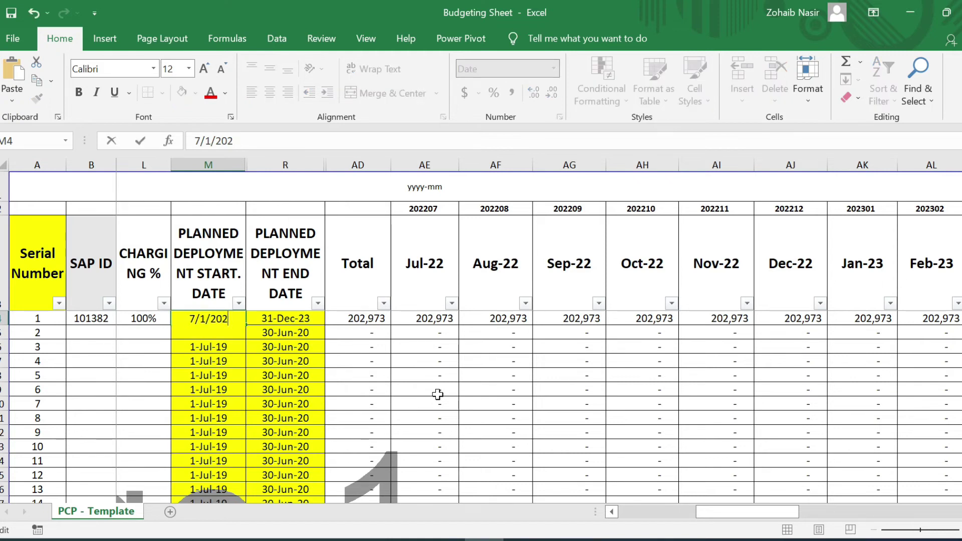
text(3)
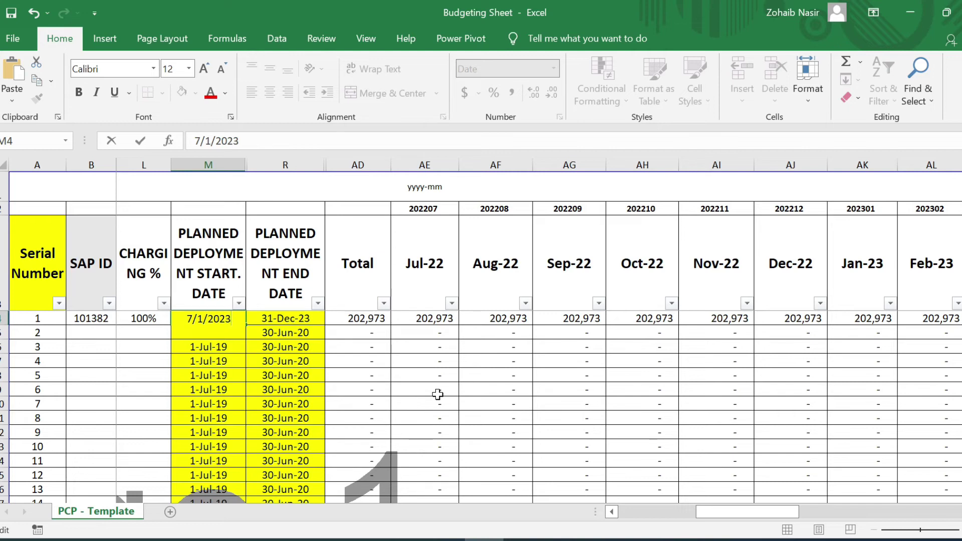
key(Return)
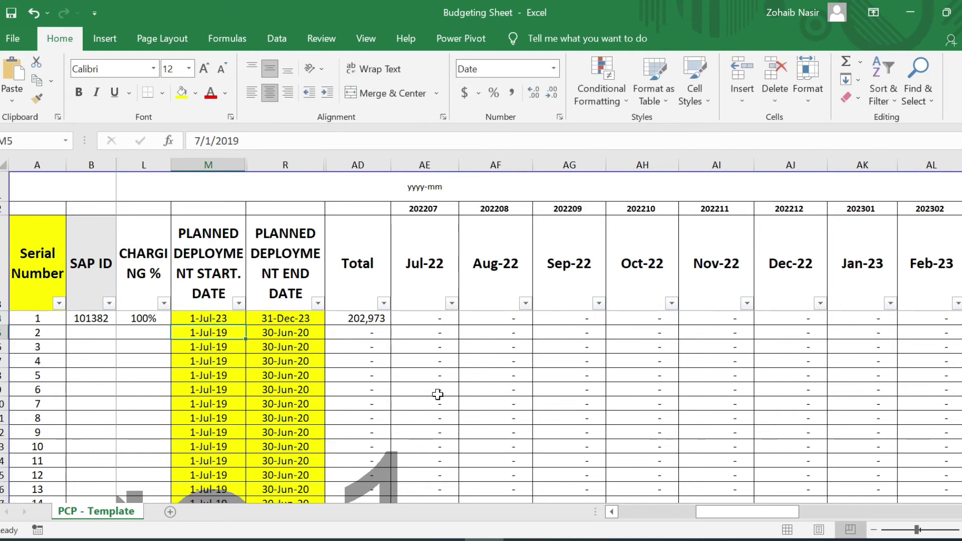
key(Up)
key(Right)
key(F2)
key(BackSpace)
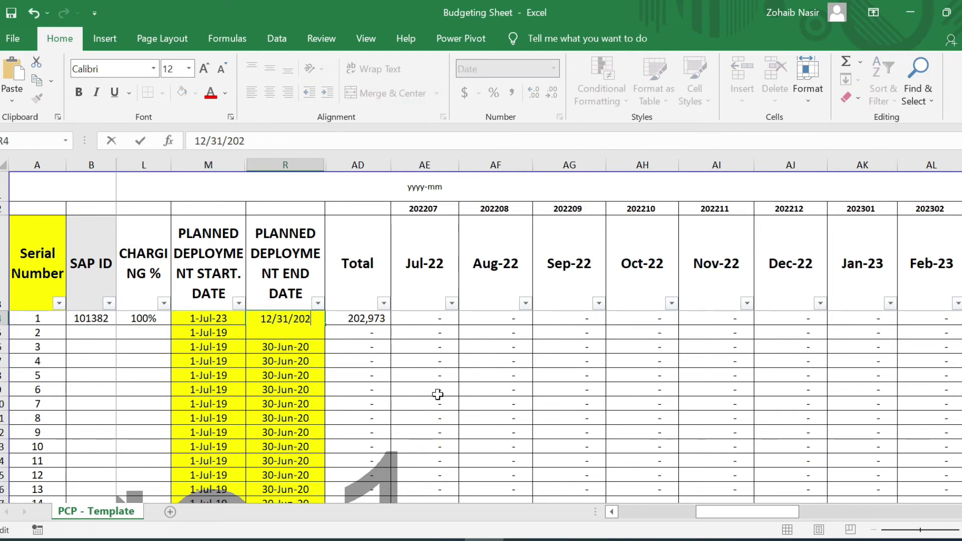
text(4)
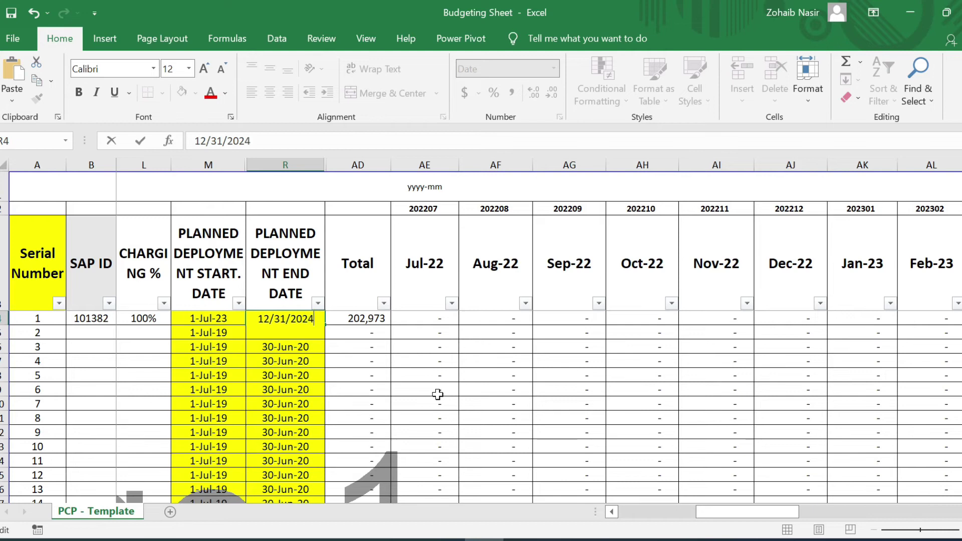
key(Return)
- Review serial 1's Total, its now-nil monthly costs, and the M4–R4 dates
key(Up)
key(Right)
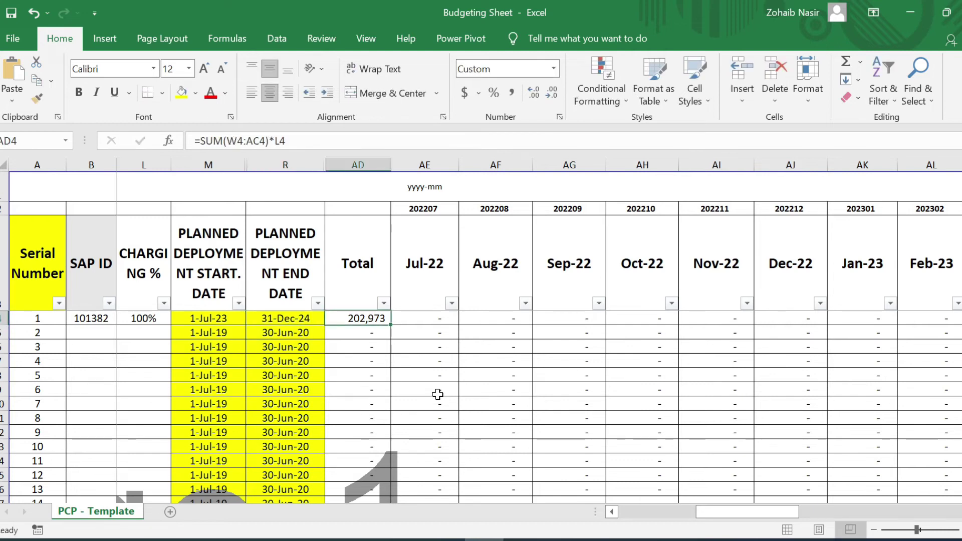
key(Right)
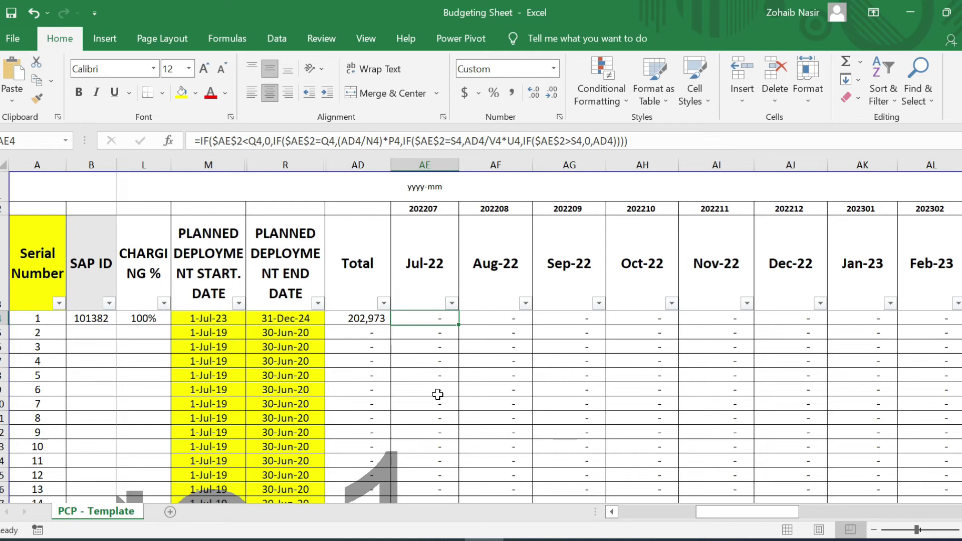
key(shift+Right)
key(shift+Right)
key(shift+Right)
key(shift+Right)
key(shift+Right)
key(shift+Right)
key(shift+Right)
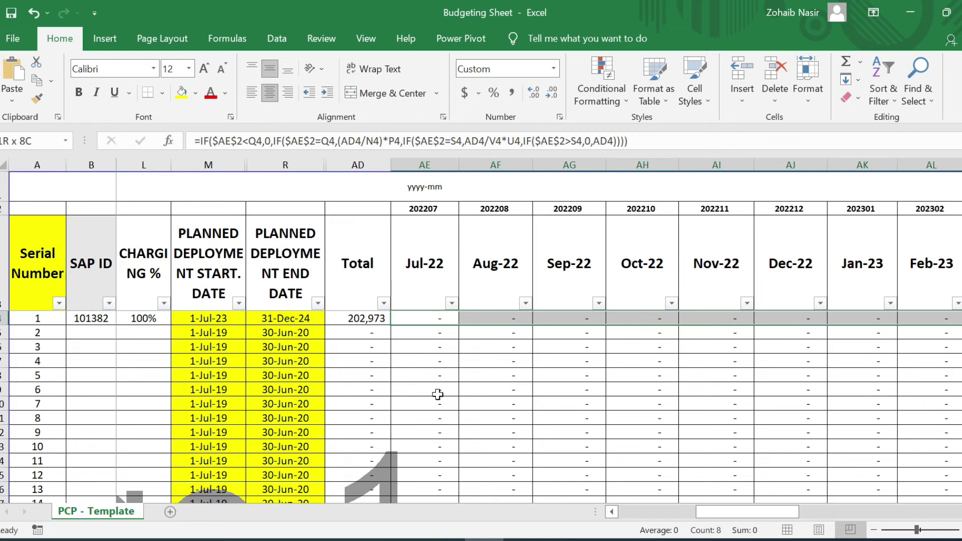
click(206, 317)
drag(220, 318, 266, 318)
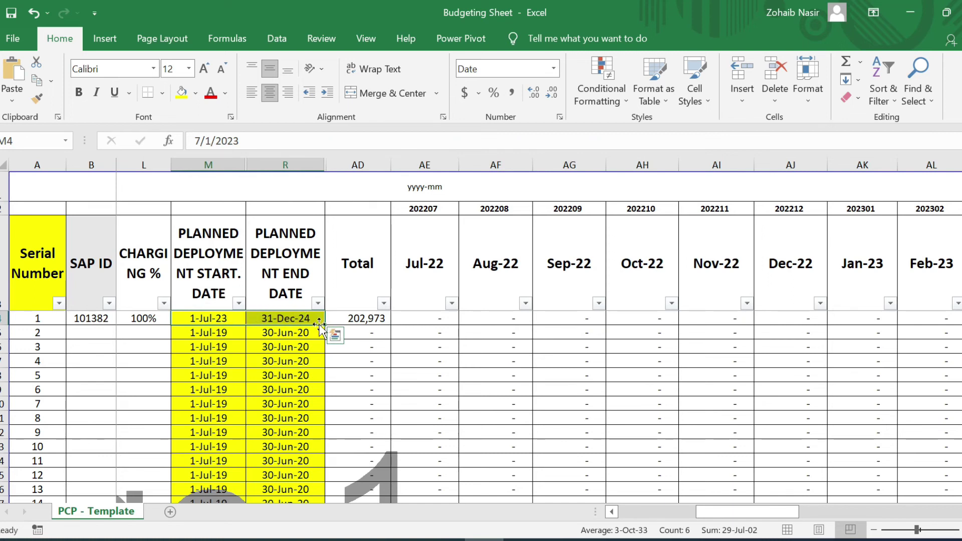
click(229, 319)
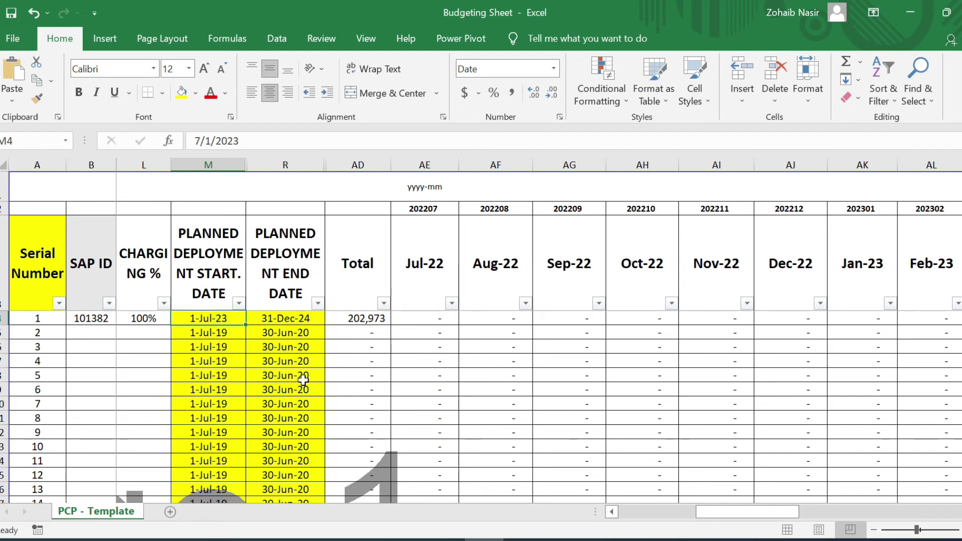
click(280, 320)
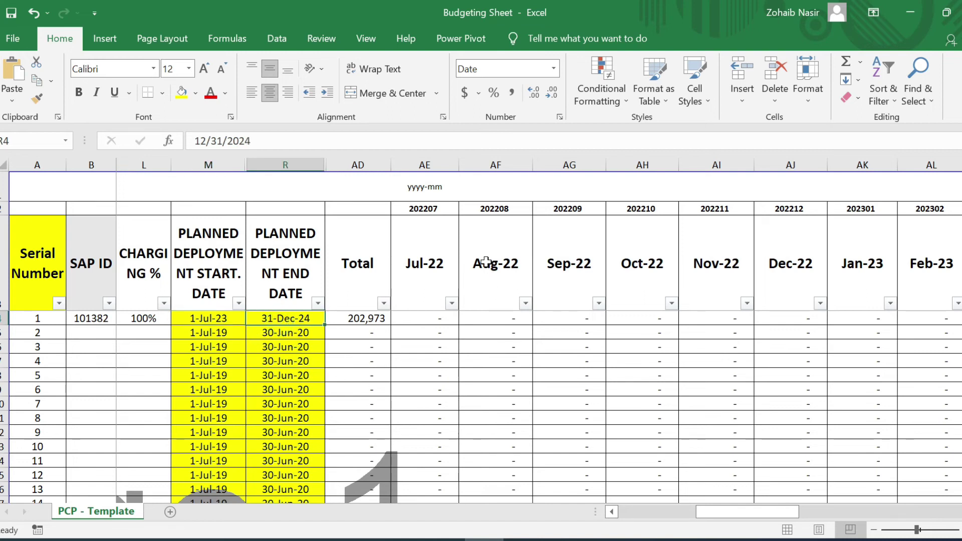
- Change the AE3 month header from Jul-22 to Jul-23
click(436, 251)
key(F2)
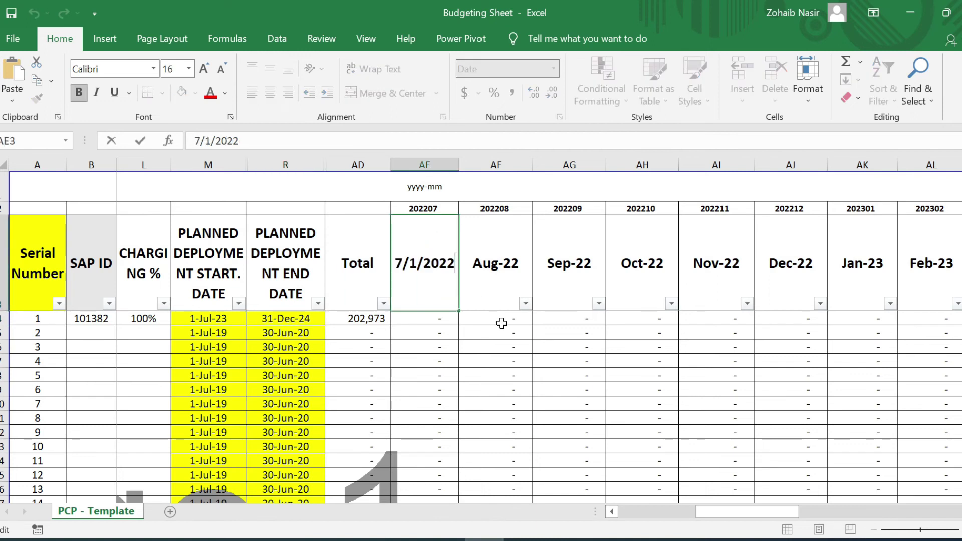
key(BackSpace)
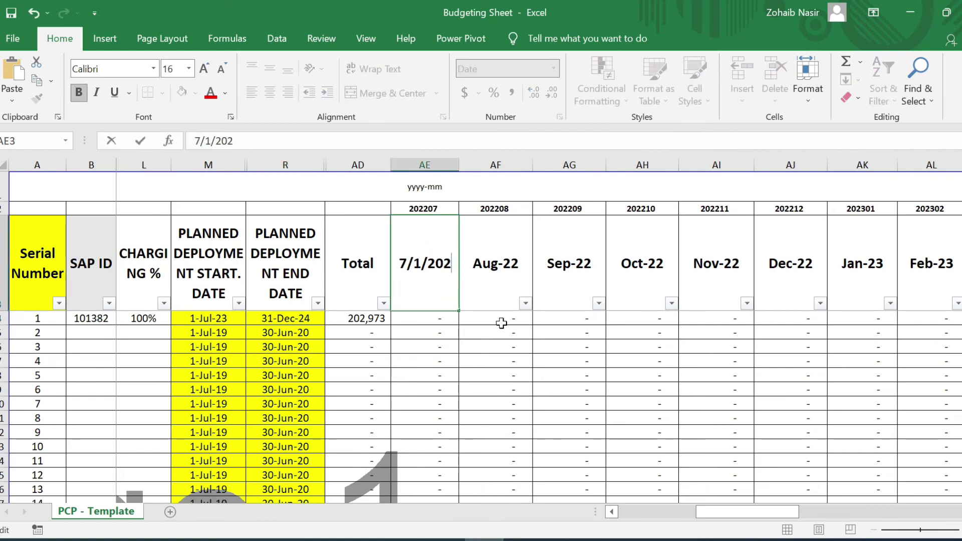
text(3)
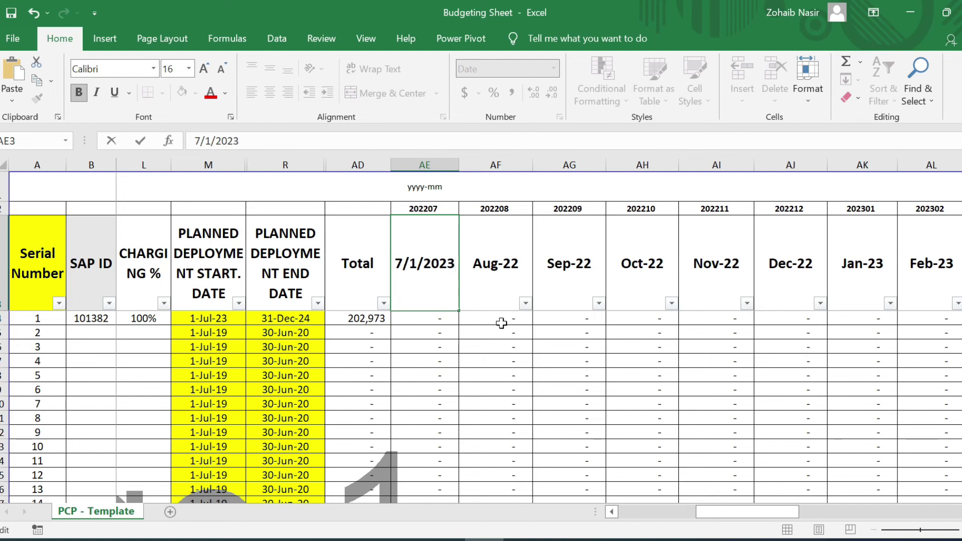
key(Return)
key(Up)
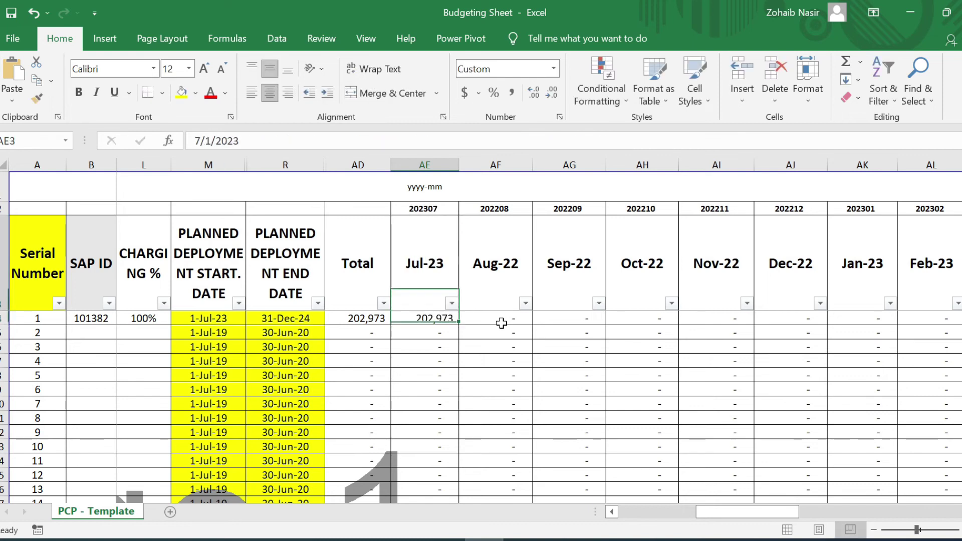
key(Down)
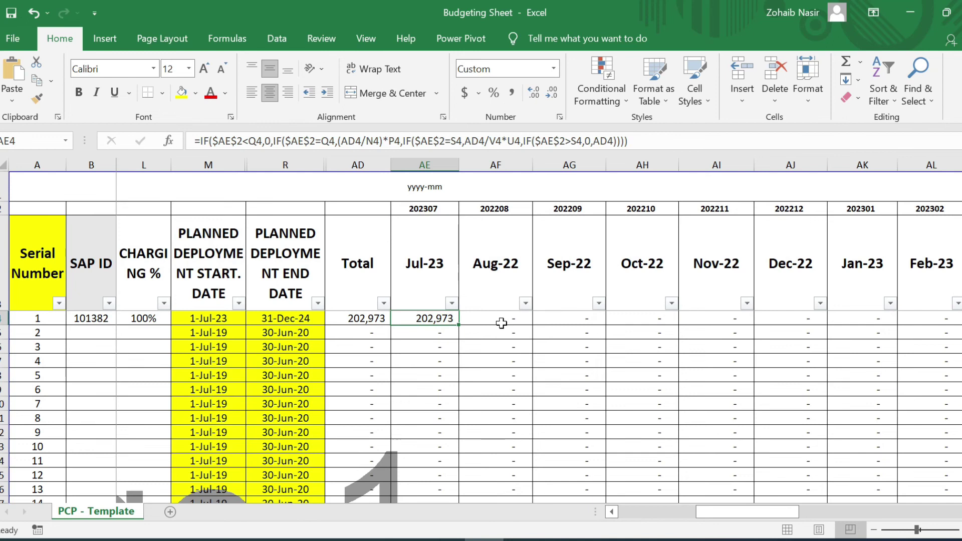
- Change the AF3 and AG3 headers to Aug-23 and Sep-23
key(Right)
key(Up)
key(F2)
key(BackSpace)
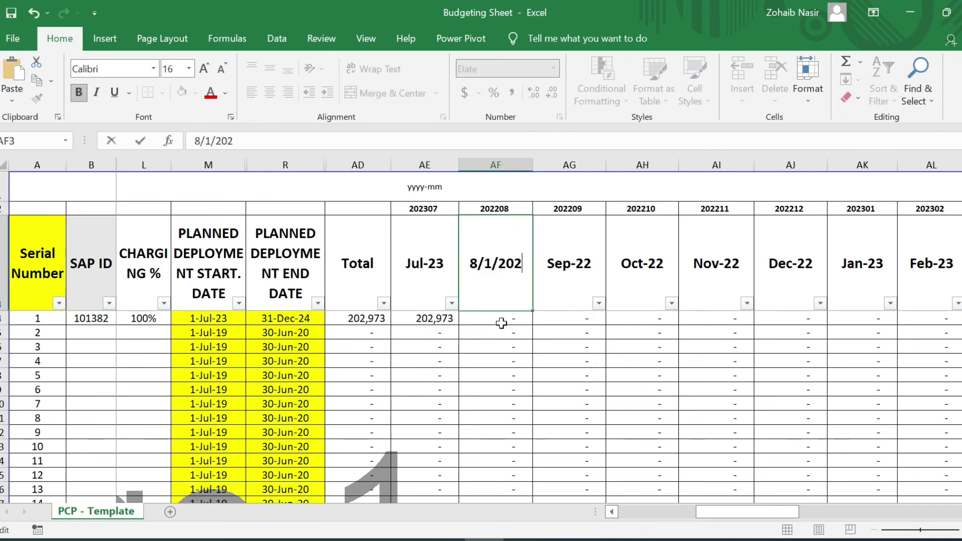
text(3)
key(Return)
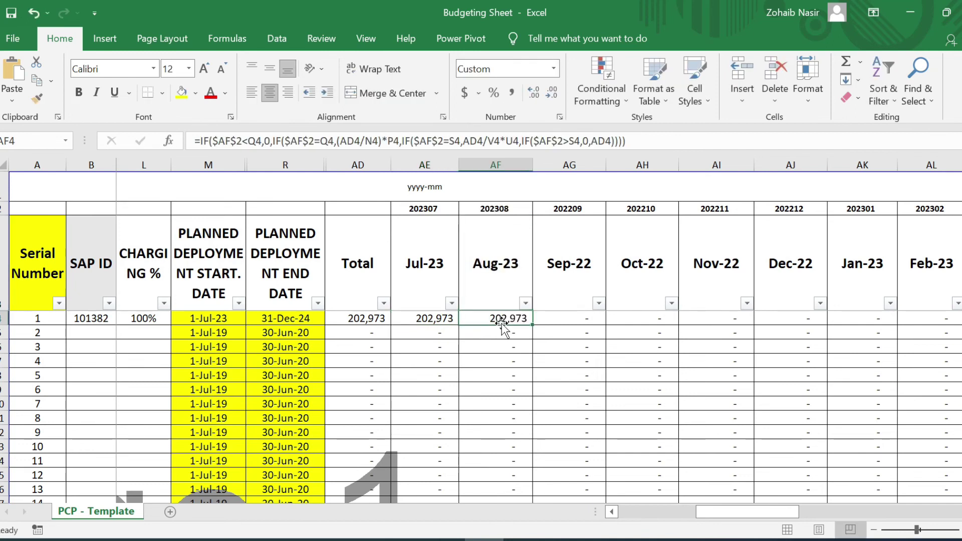
key(Up)
key(Right)
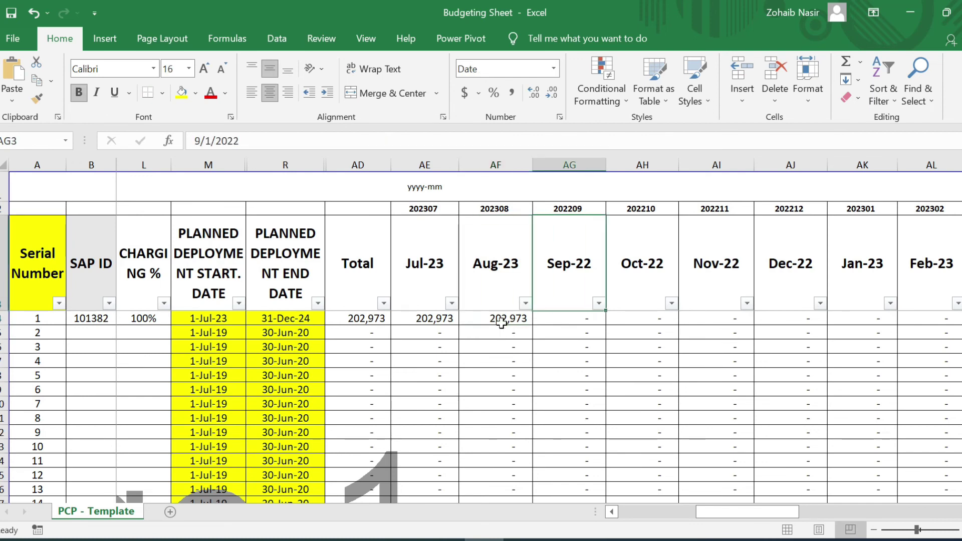
key(F2)
key(BackSpace)
text(3)
key(Return)
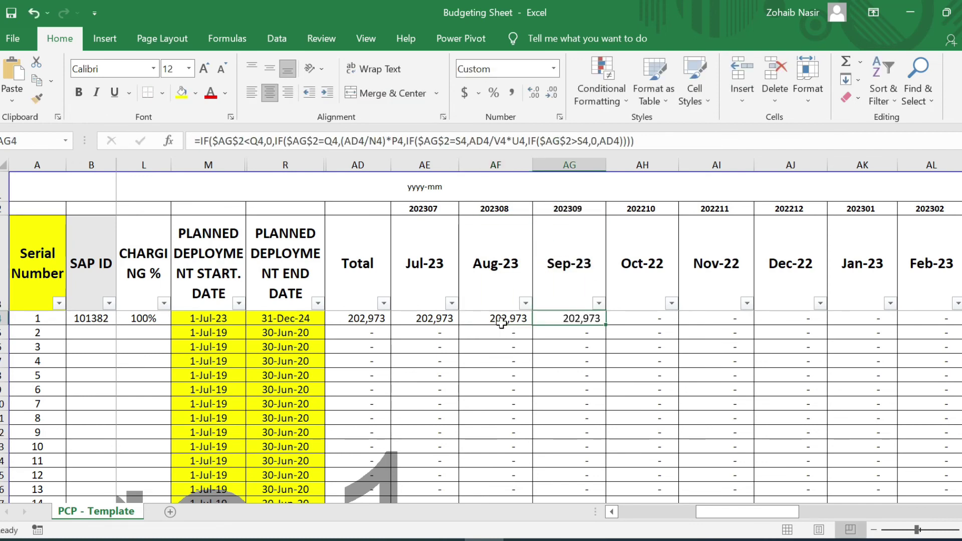